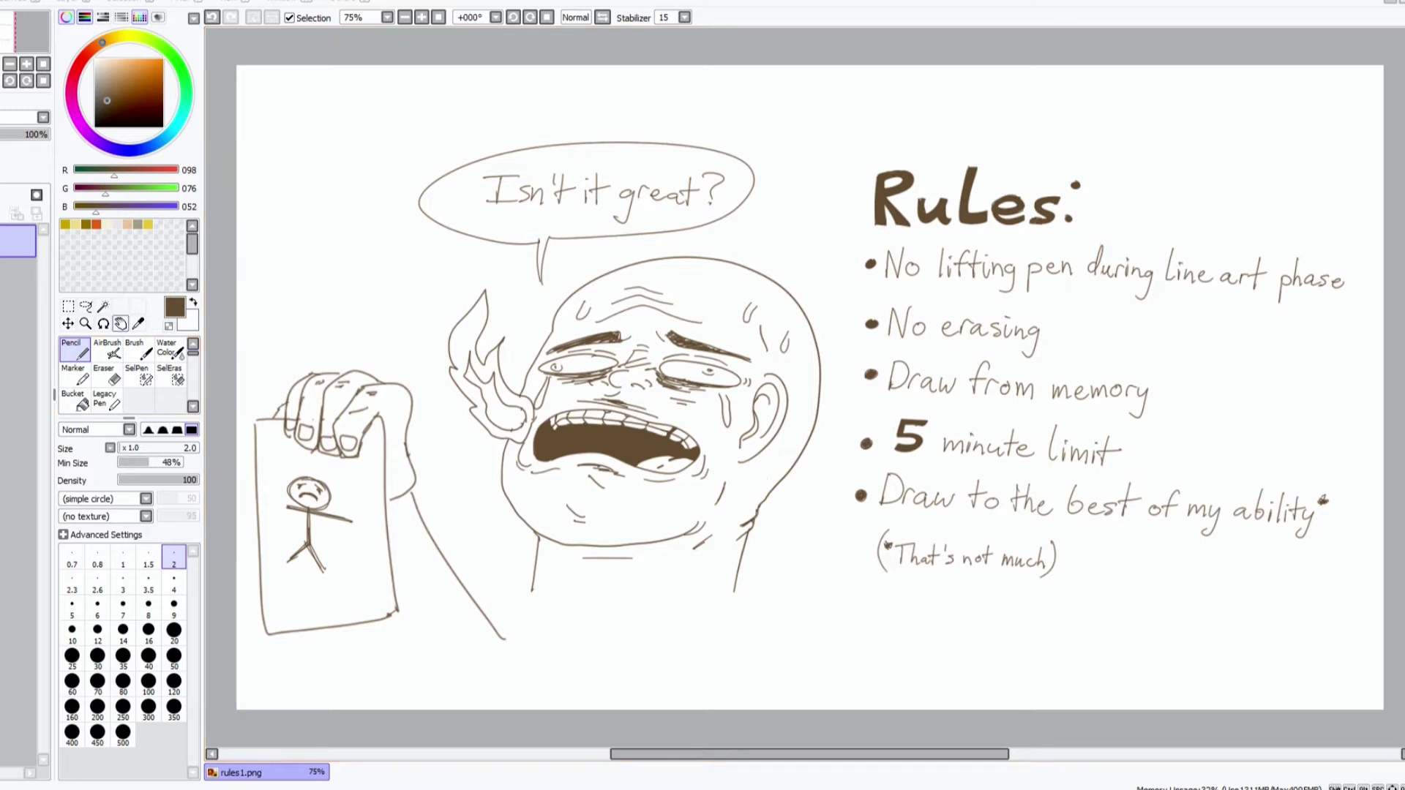
# Select the entire canvas containing the rules drawing with the rectangular selection tool
pyautogui.click(68, 306)
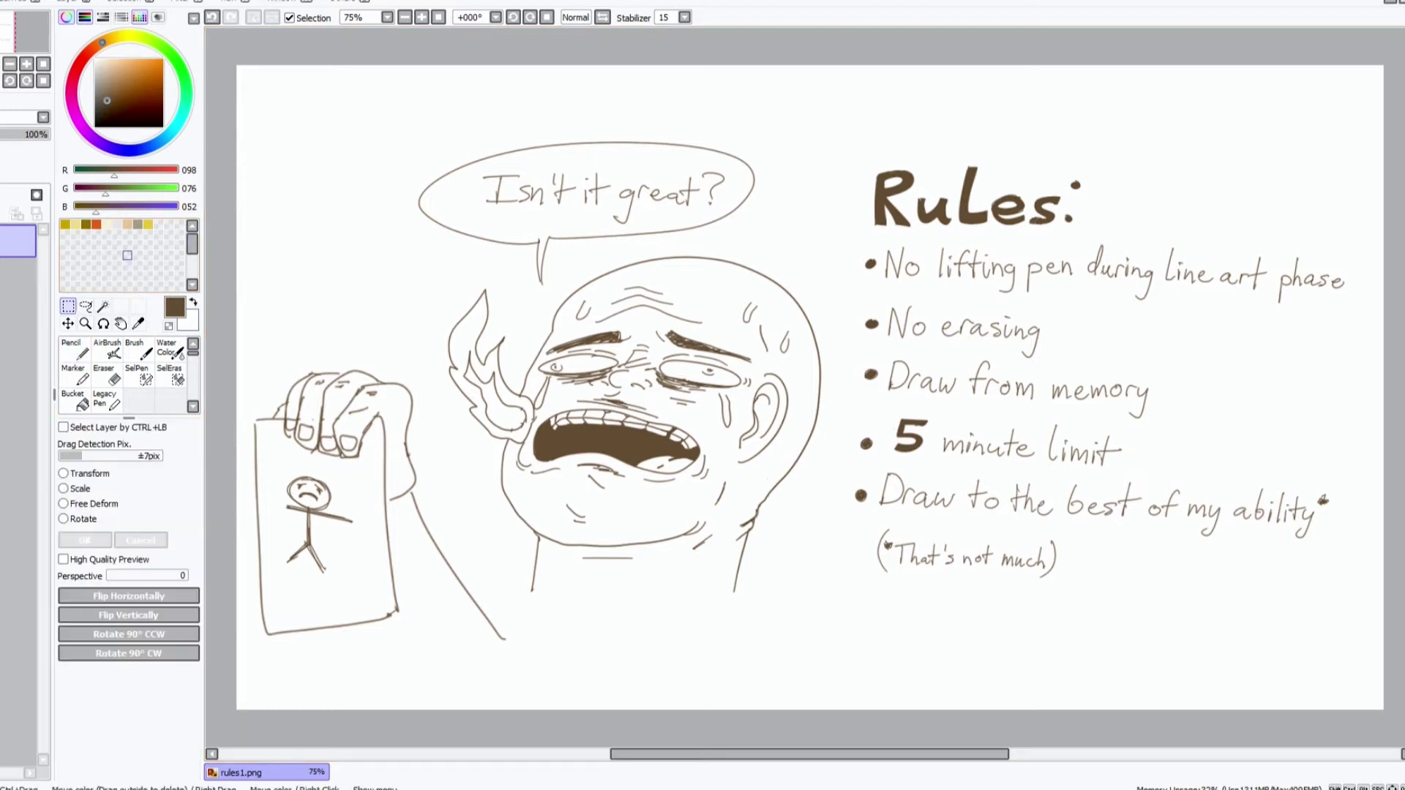
pyautogui.moveTo(235, 70)
pyautogui.mouseDown()
pyautogui.moveTo(624, 238)
pyautogui.moveTo(1385, 711)
pyautogui.mouseUp()
pyautogui.moveTo(805, 388); pyautogui.dragTo(743, 351)
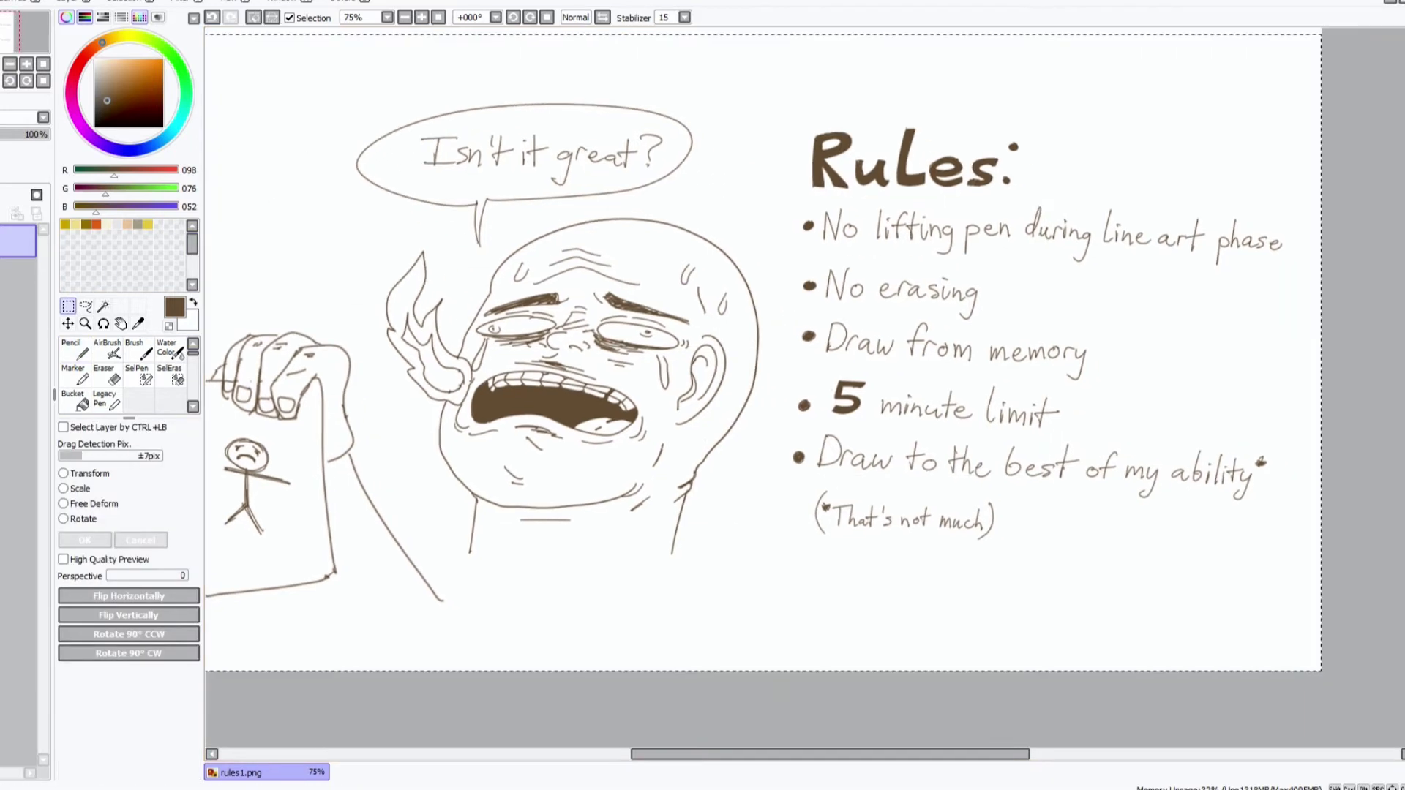
pyautogui.press('Delete')
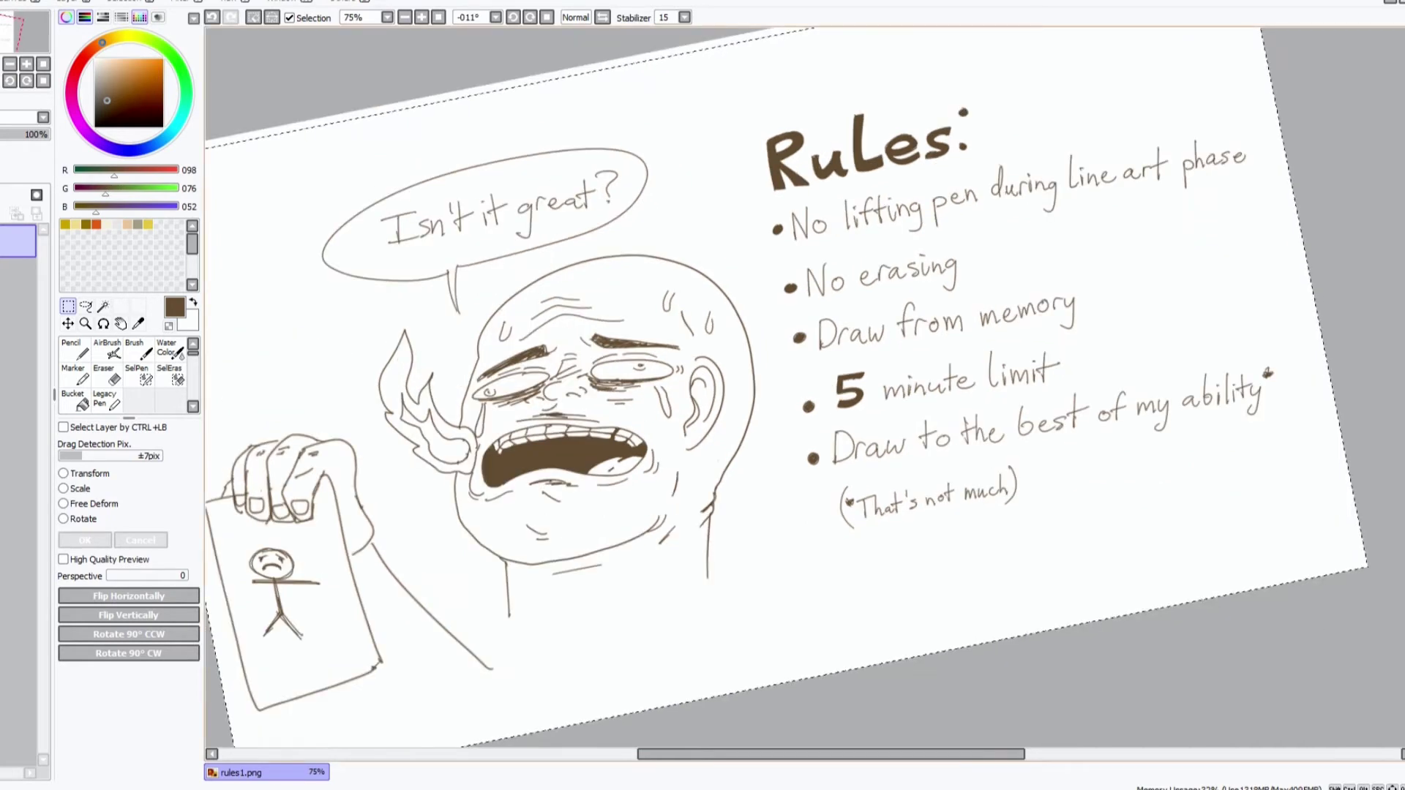
pyautogui.click(684, 17)
pyautogui.click(663, 31)
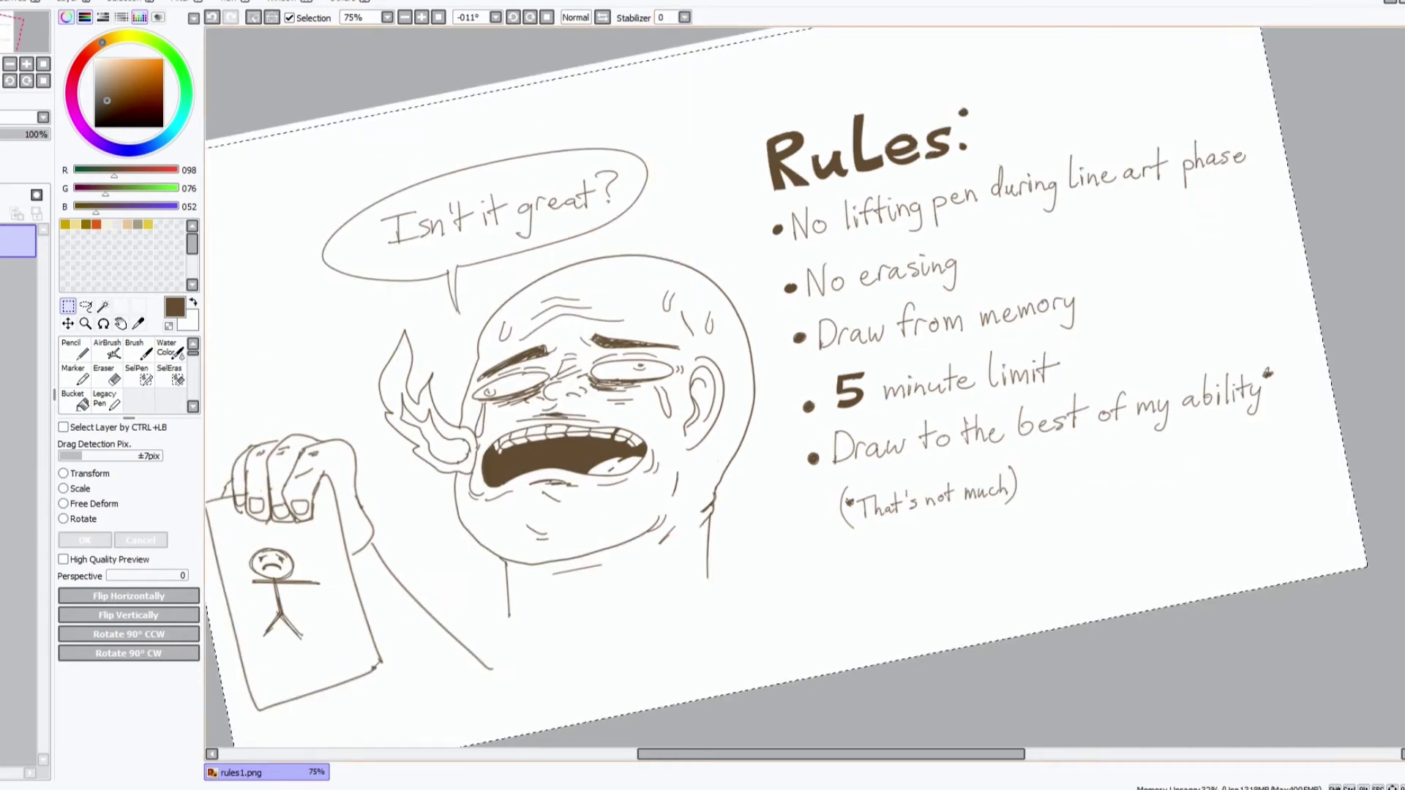
pyautogui.click(684, 17)
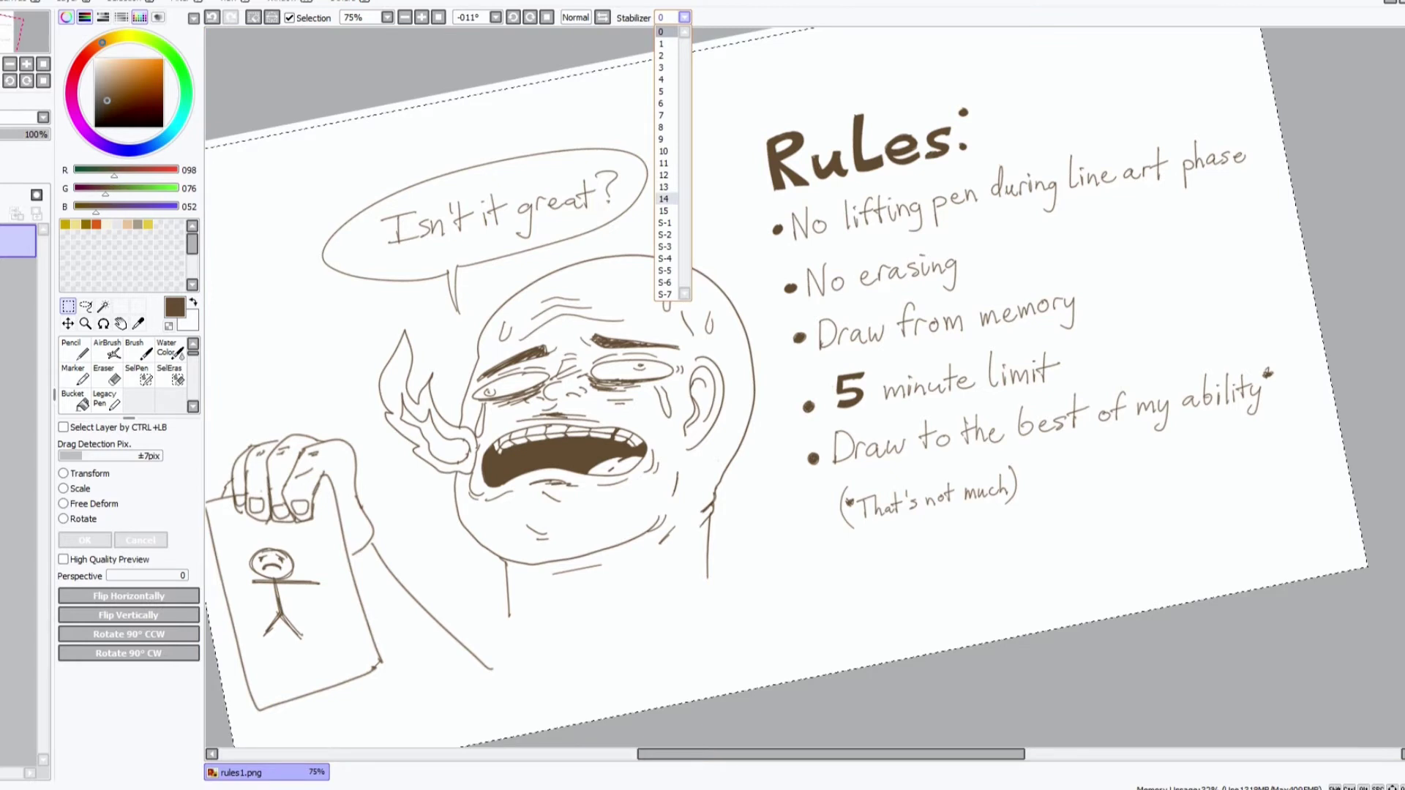
pyautogui.click(664, 211)
pyautogui.click(496, 17)
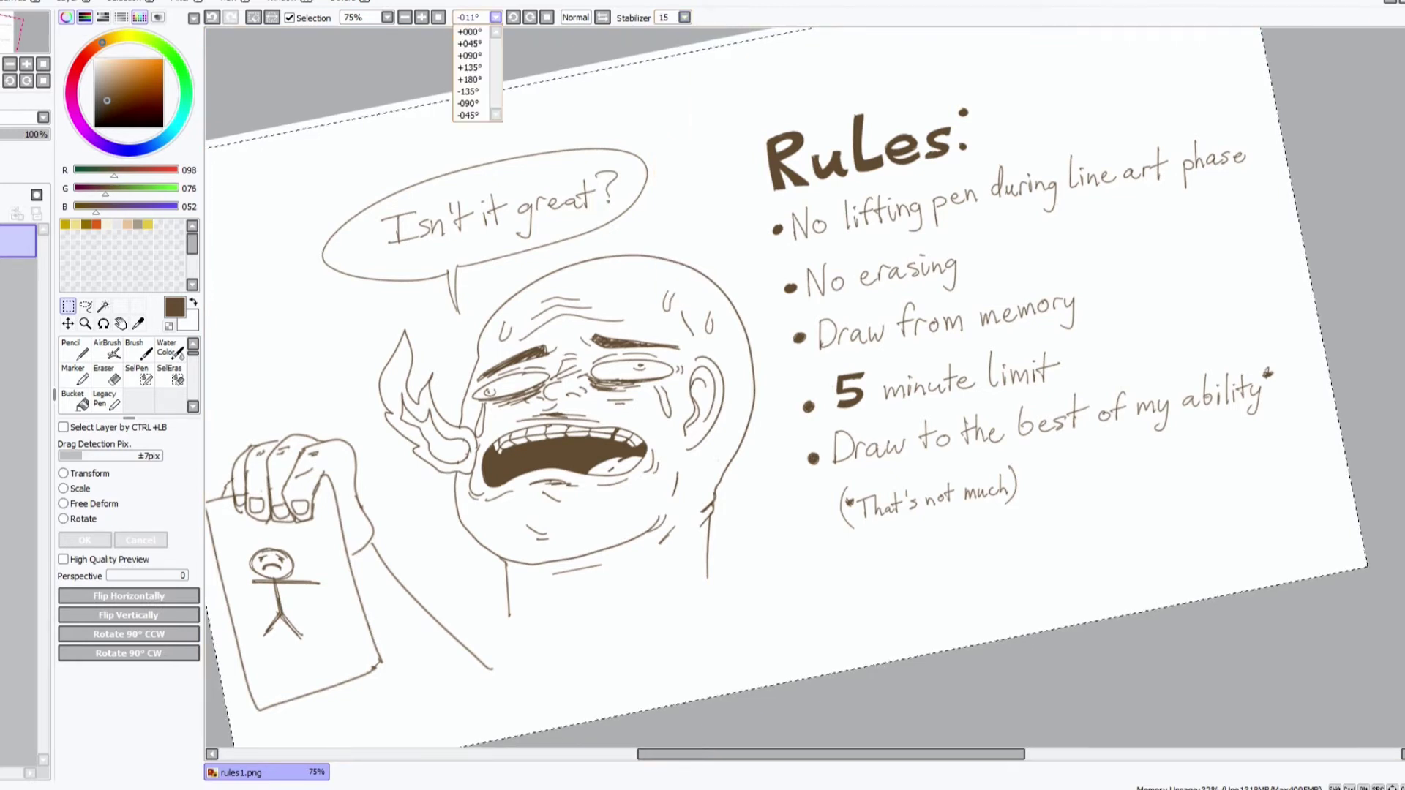
pyautogui.click(472, 31)
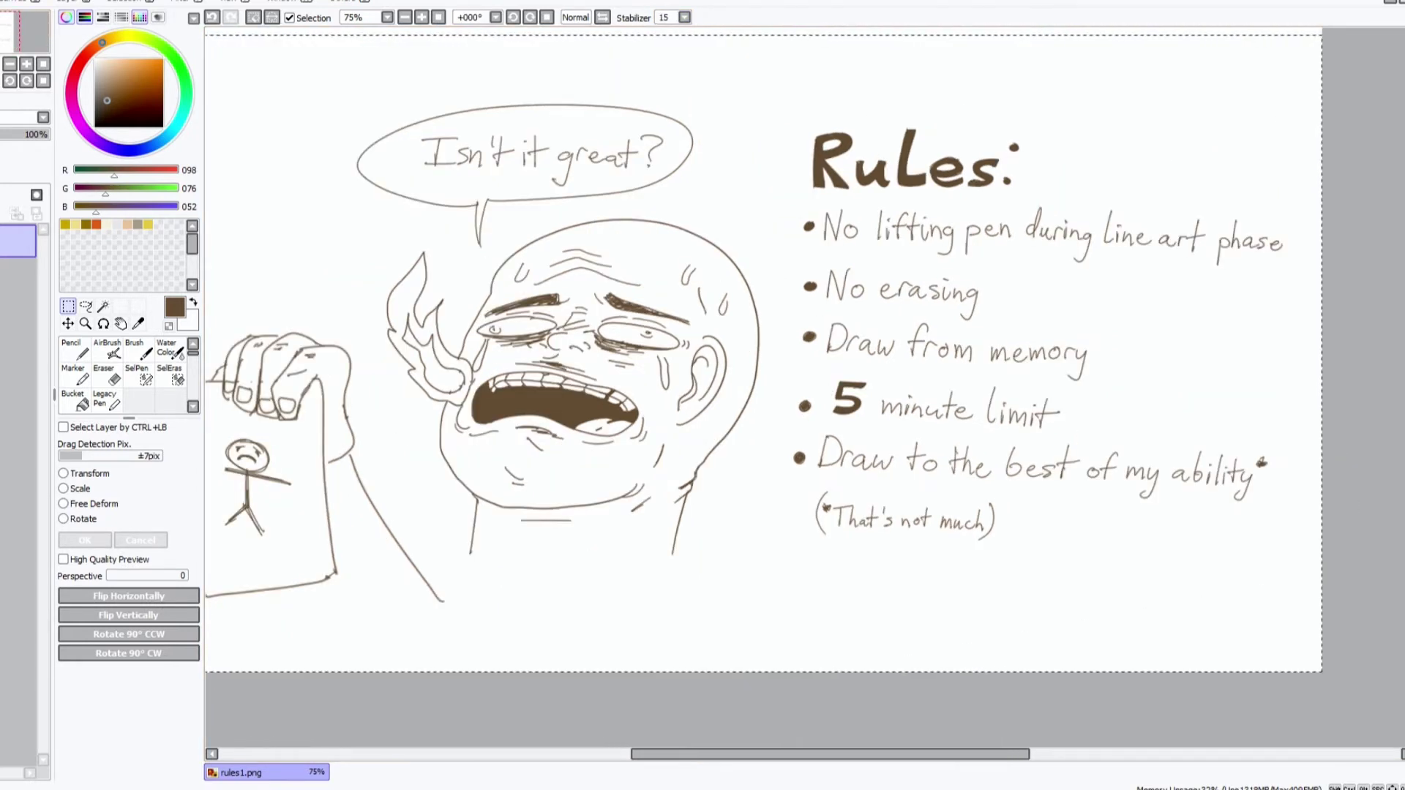
# Remove all of the selected rules artwork to leave a blank canvas with no selection
pyautogui.hotkey('alt', 'e')
pyautogui.press('Down')
pyautogui.press('Down')
pyautogui.press('Return')
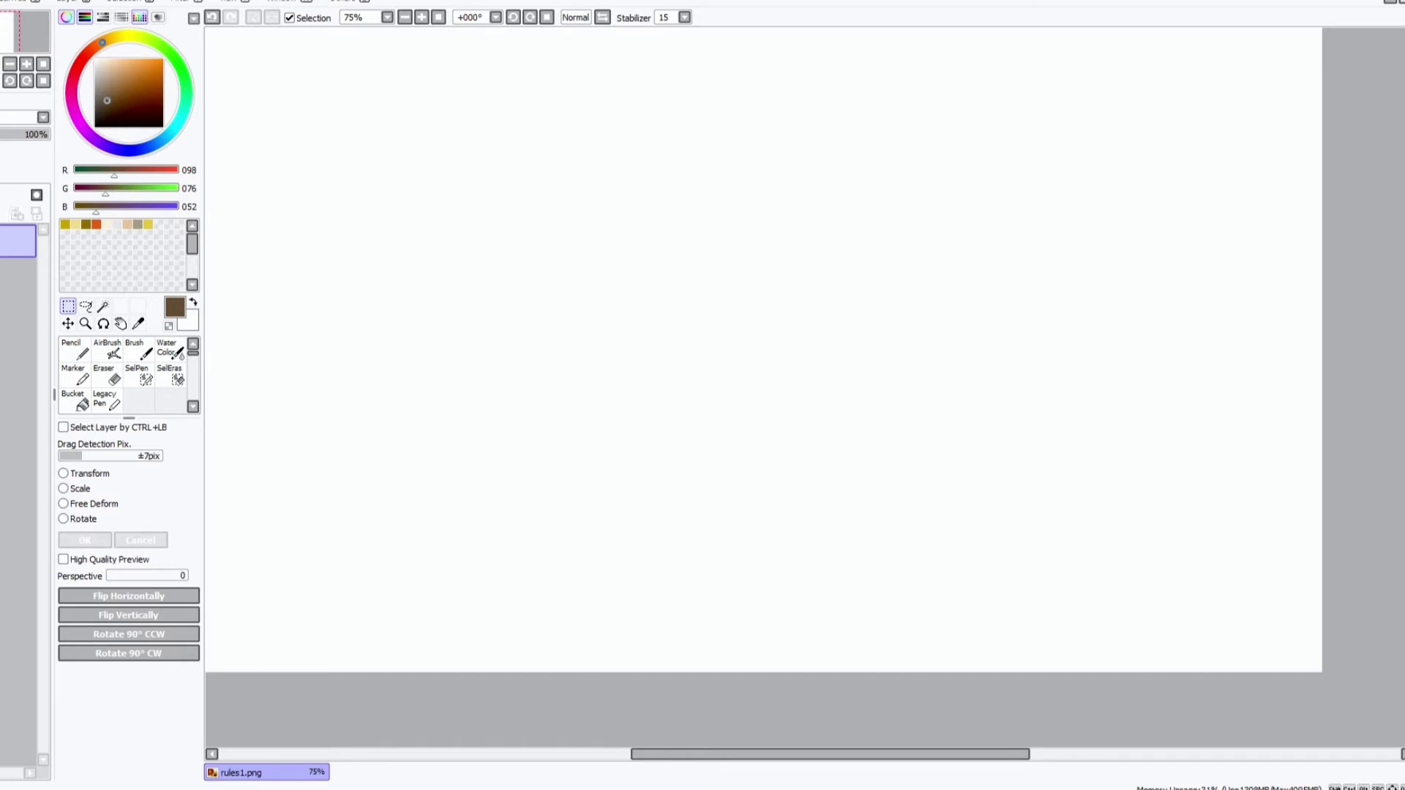
# Set up the Pencil at size 7, trying wavy test strokes at sizes 10 and 7 and undoing them
pyautogui.hscroll(-2, 764, 349)
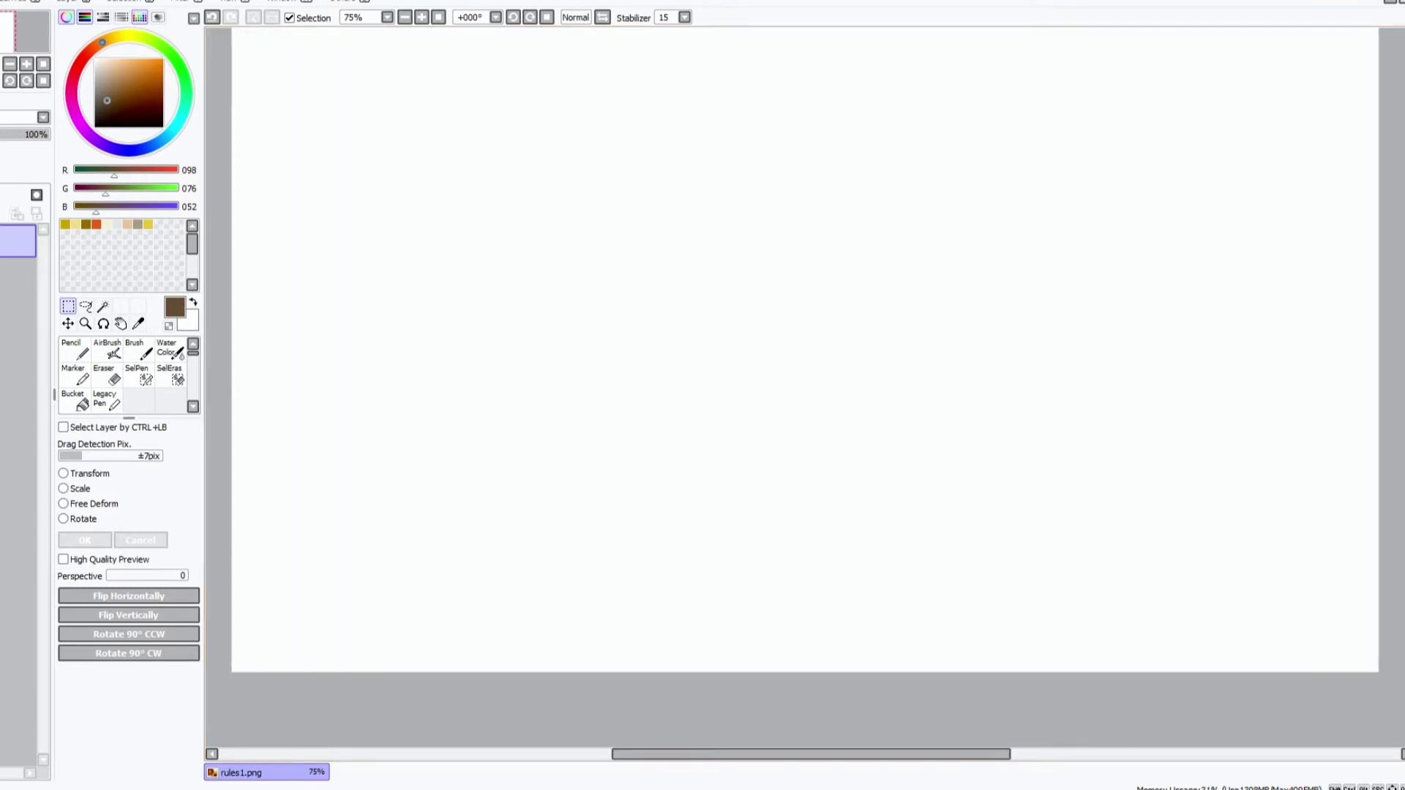
pyautogui.scroll(1, 805, 366)
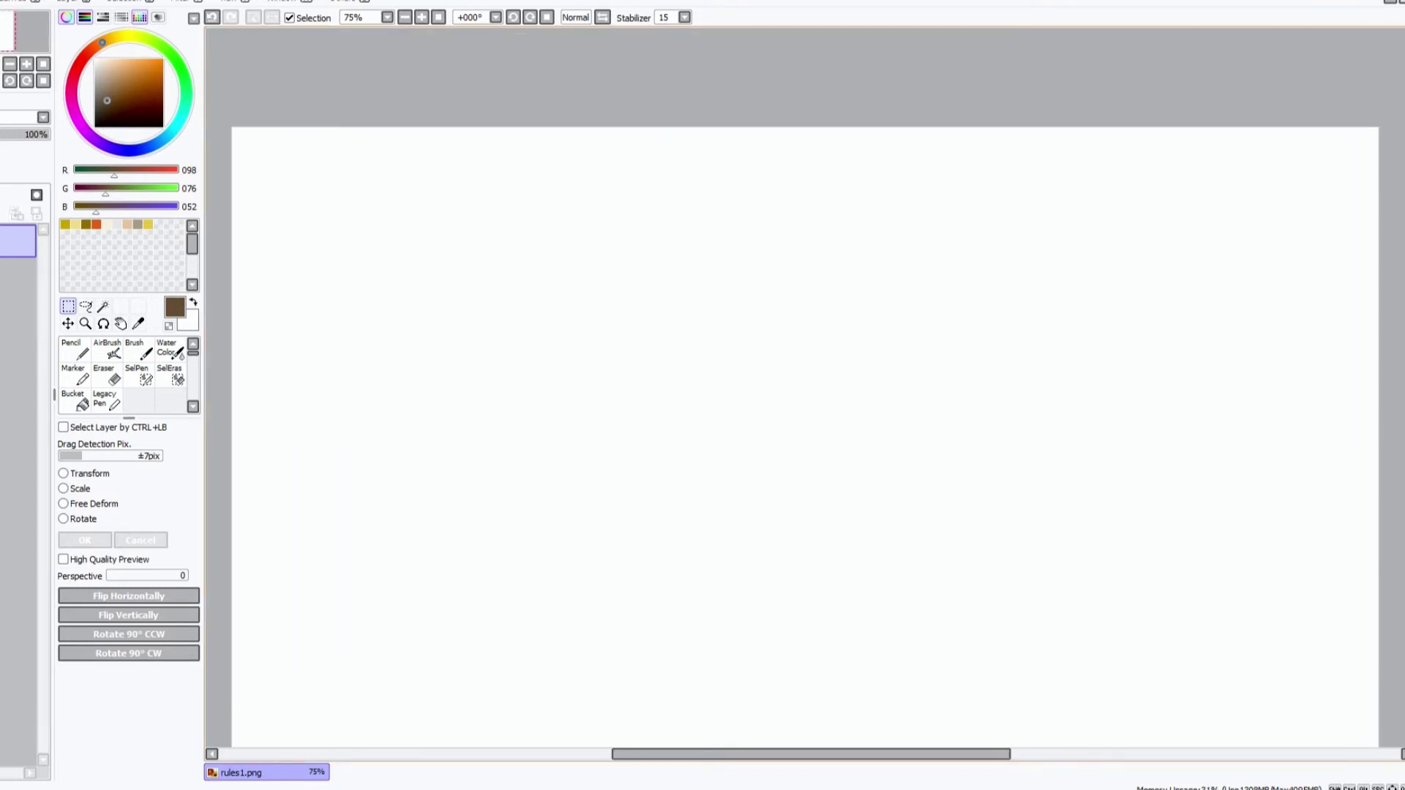
pyautogui.click(74, 350)
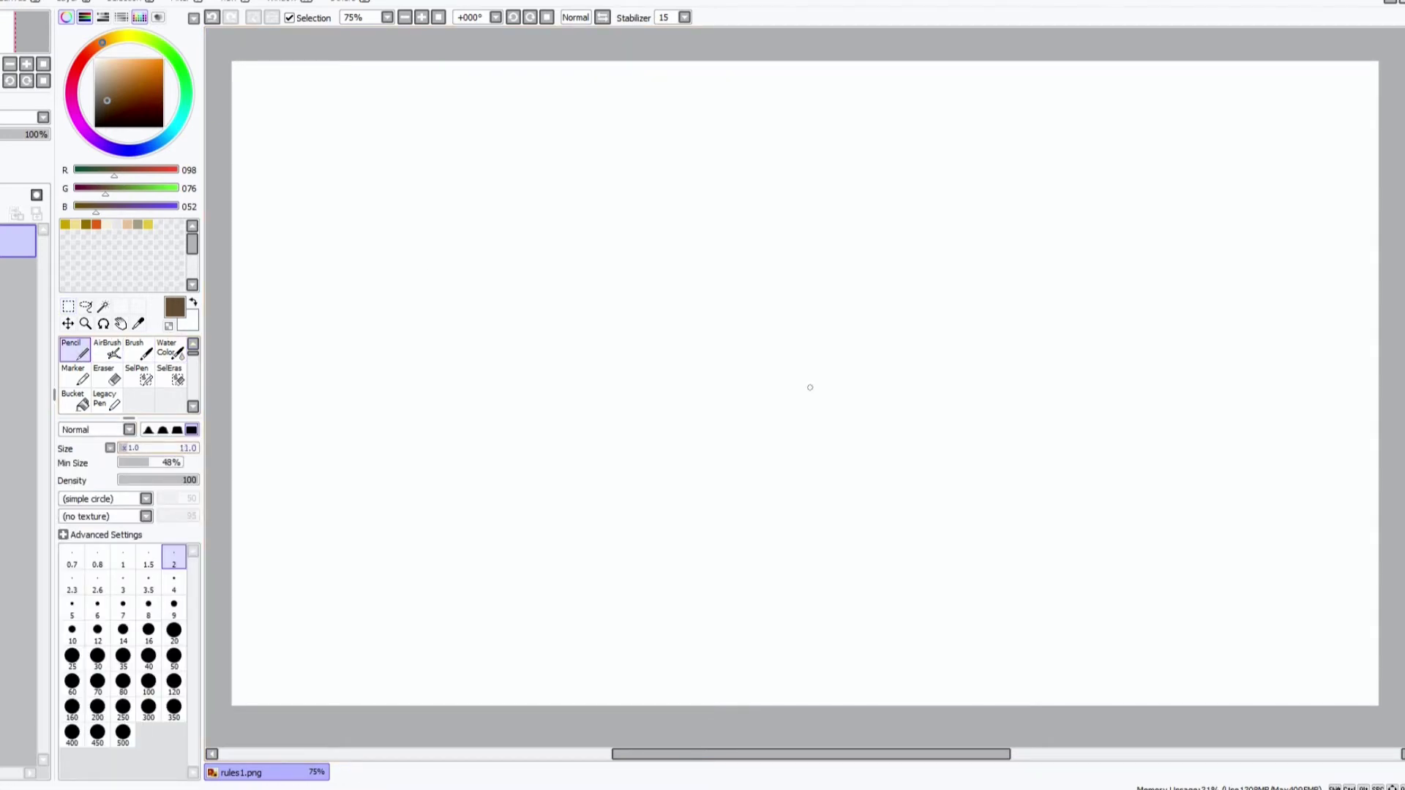
pyautogui.click(72, 634)
pyautogui.moveTo(415, 229)
pyautogui.mouseDown()
pyautogui.moveTo(414, 293)
pyautogui.moveTo(438, 416)
pyautogui.mouseUp()
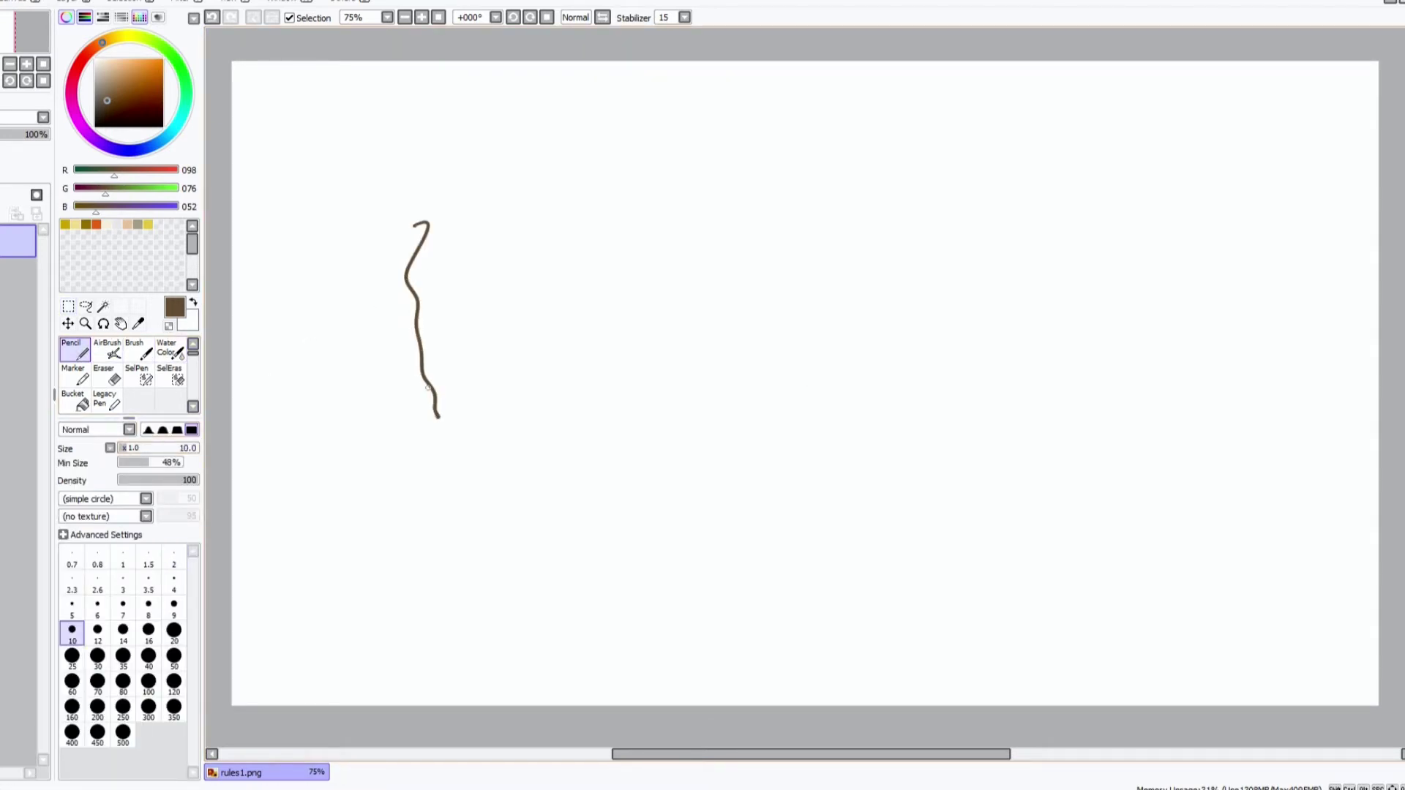
pyautogui.hotkey('ctrl', 'z')
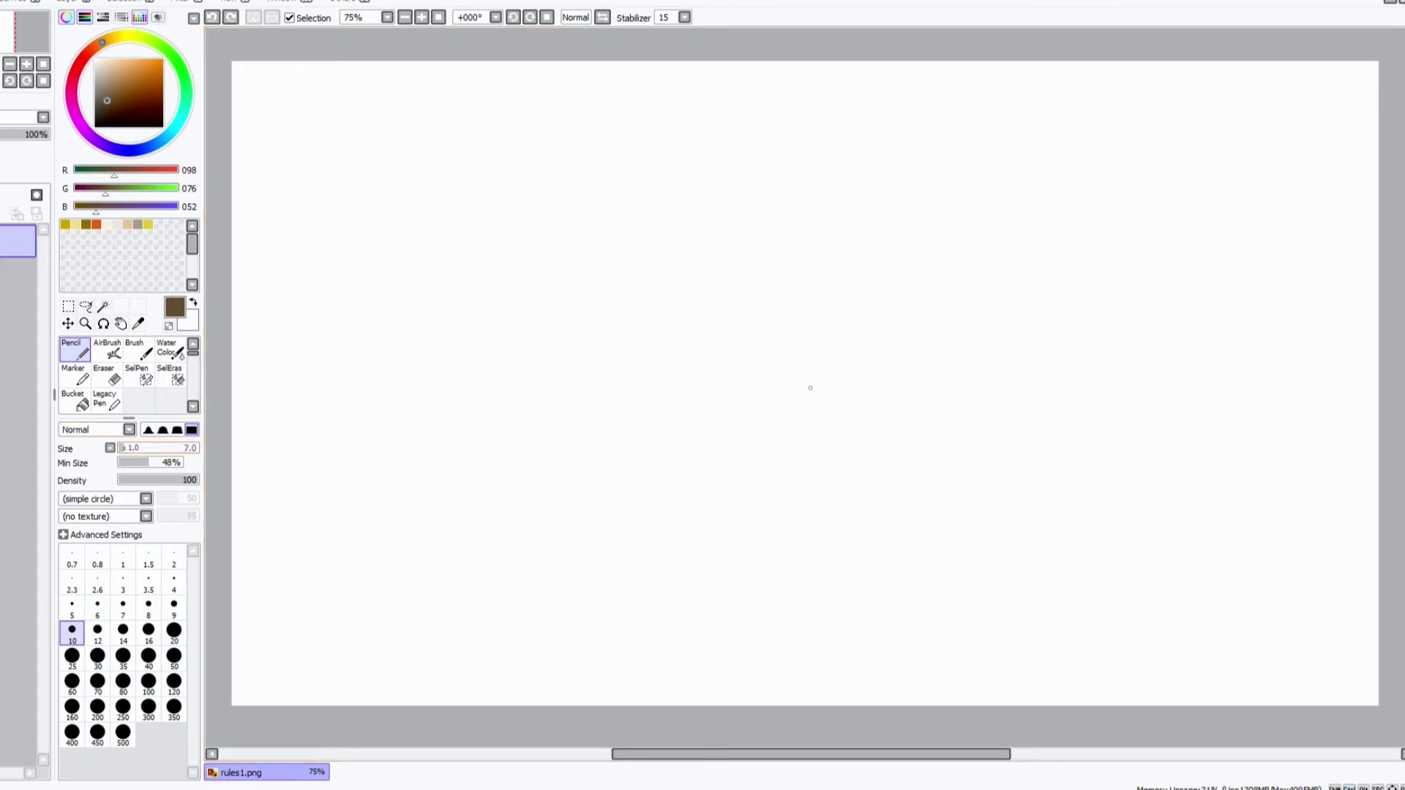
pyautogui.moveTo(339, 342)
pyautogui.mouseDown()
pyautogui.moveTo(371, 305)
pyautogui.moveTo(395, 335)
pyautogui.moveTo(373, 450)
pyautogui.mouseUp()
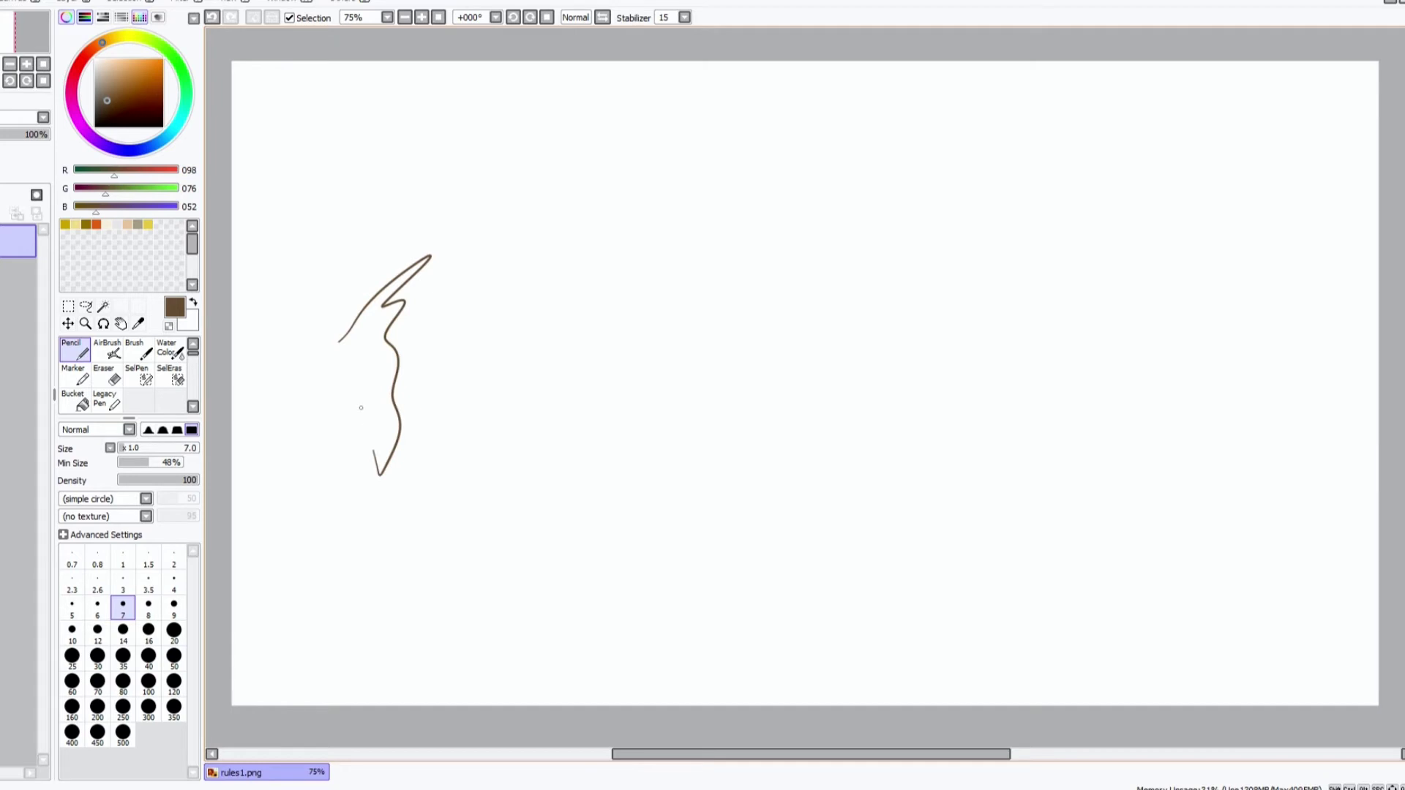
pyautogui.hotkey('ctrl', 'z')
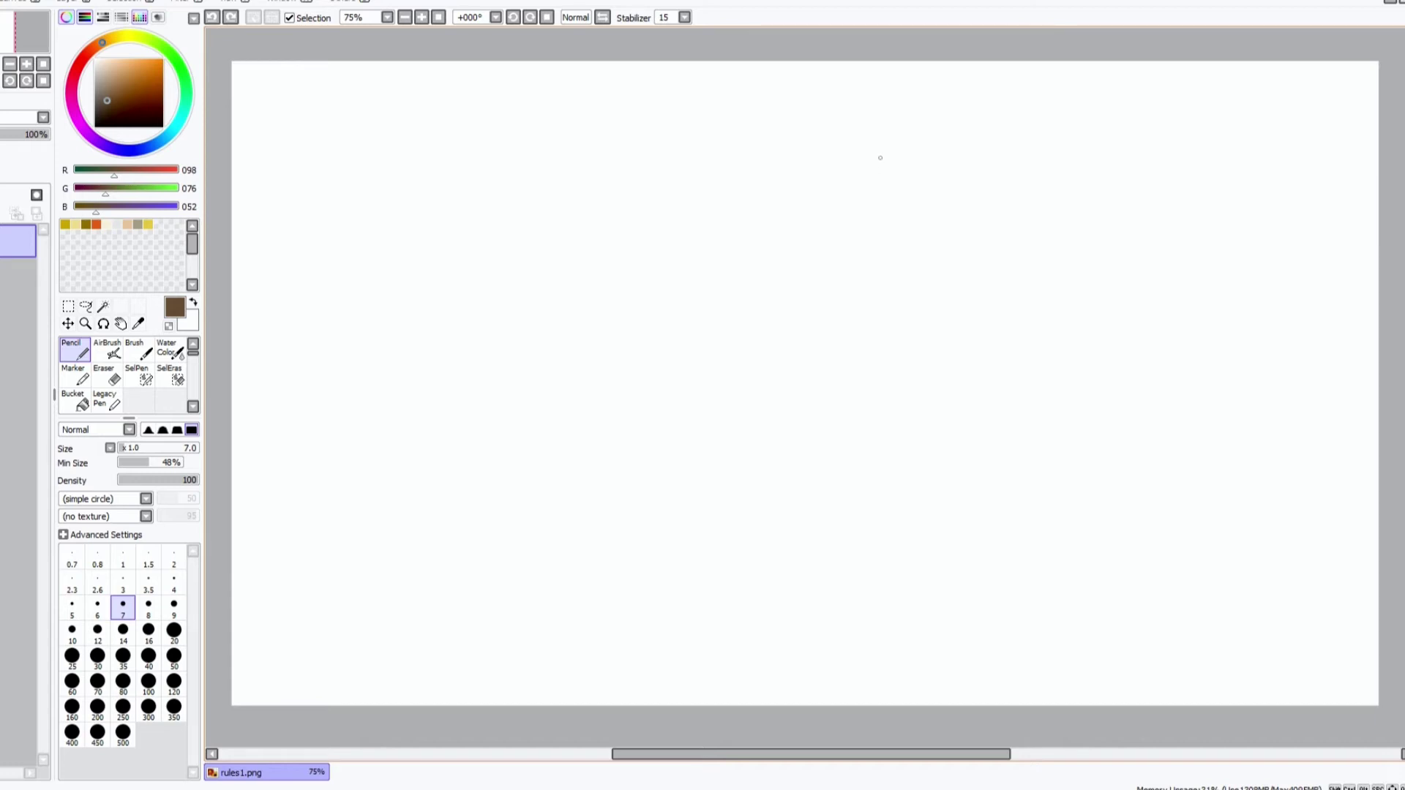
# Draw Pikachu's round head with two pointed ears, filled eyes and nose, mouth and circular cheeks, erasing the ear lines inside the head
pyautogui.moveTo(896, 144); pyautogui.dragTo(820, 242)
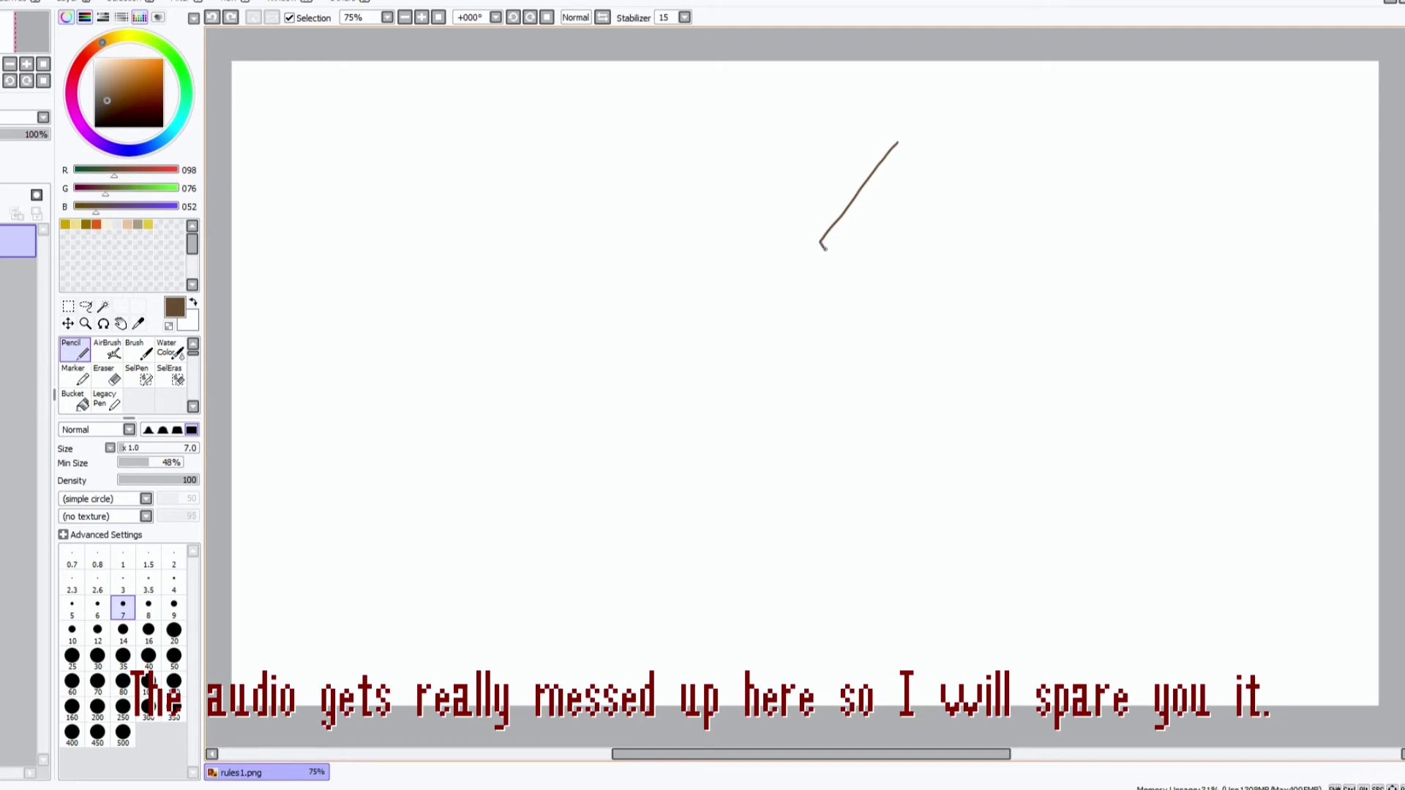
pyautogui.moveTo(824, 248)
pyautogui.mouseDown()
pyautogui.moveTo(856, 316)
pyautogui.moveTo(844, 362)
pyautogui.moveTo(808, 387)
pyautogui.moveTo(761, 395)
pyautogui.moveTo(643, 310)
pyautogui.moveTo(736, 227)
pyautogui.moveTo(823, 243)
pyautogui.mouseUp()
pyautogui.moveTo(815, 183)
pyautogui.mouseDown()
pyautogui.moveTo(894, 132)
pyautogui.moveTo(870, 174)
pyautogui.moveTo(847, 156)
pyautogui.moveTo(753, 230)
pyautogui.moveTo(730, 228)
pyautogui.moveTo(636, 144)
pyautogui.moveTo(627, 162)
pyautogui.moveTo(655, 243)
pyautogui.moveTo(639, 213)
pyautogui.moveTo(671, 177)
pyautogui.moveTo(722, 227)
pyautogui.moveTo(723, 247)
pyautogui.moveTo(682, 276)
pyautogui.moveTo(713, 281)
pyautogui.moveTo(693, 289)
pyautogui.moveTo(726, 227)
pyautogui.moveTo(823, 244)
pyautogui.moveTo(772, 245)
pyautogui.moveTo(808, 275)
pyautogui.moveTo(805, 293)
pyautogui.moveTo(778, 277)
pyautogui.moveTo(793, 290)
pyautogui.moveTo(755, 318)
pyautogui.moveTo(776, 298)
pyautogui.moveTo(764, 295)
pyautogui.moveTo(779, 323)
pyautogui.mouseUp()
pyautogui.press('e')
pyautogui.moveTo(774, 237); pyautogui.dragTo(791, 267)
pyautogui.moveTo(724, 232); pyautogui.dragTo(711, 272)
pyautogui.press('n')
pyautogui.moveTo(819, 308); pyautogui.dragTo(831, 312)
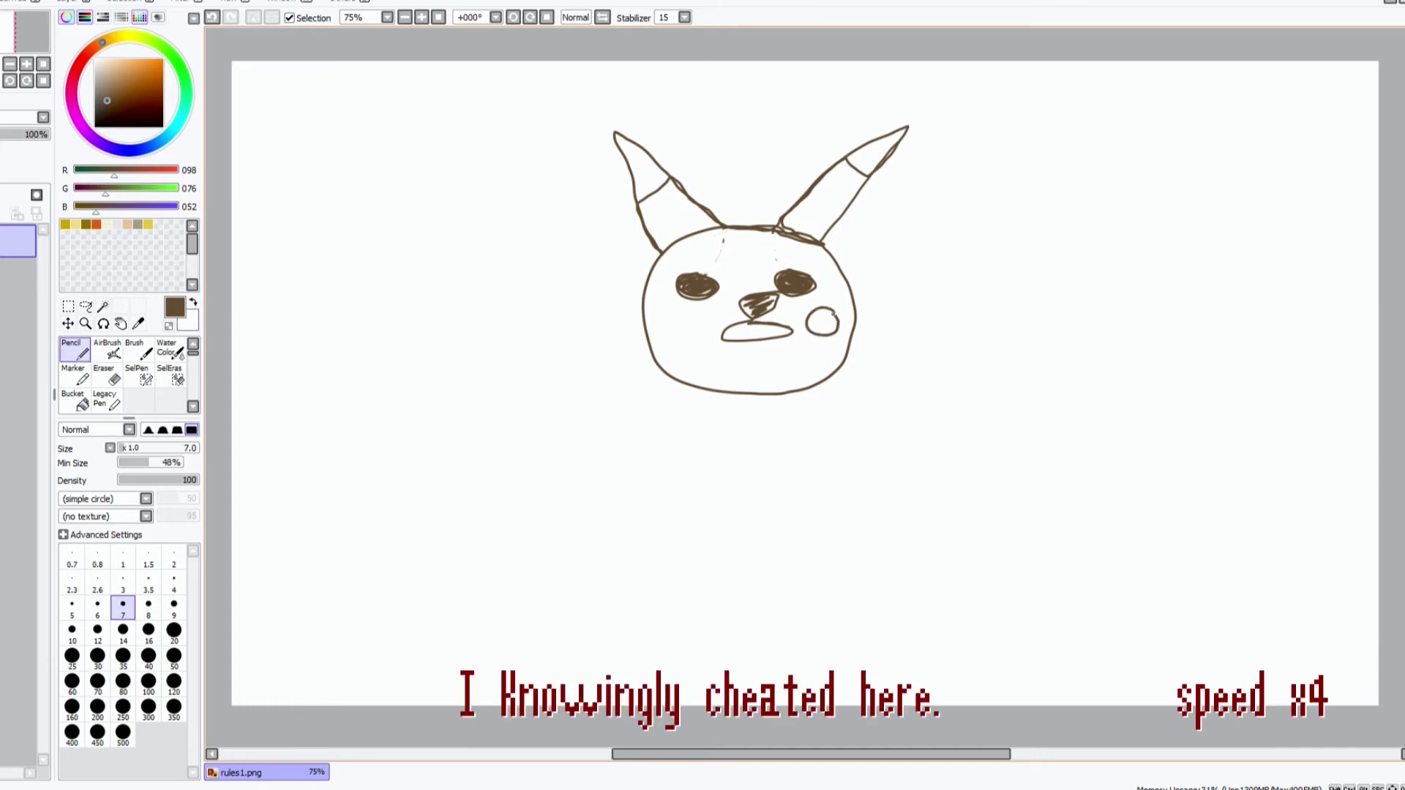
pyautogui.moveTo(681, 313); pyautogui.dragTo(692, 315)
# Draw the body below the head with two raised arms, two feet and a zigzag tail
pyautogui.moveTo(821, 382)
pyautogui.mouseDown()
pyautogui.moveTo(847, 433)
pyautogui.moveTo(926, 395)
pyautogui.moveTo(857, 474)
pyautogui.moveTo(811, 577)
pyautogui.moveTo(645, 567)
pyautogui.moveTo(644, 461)
pyautogui.moveTo(601, 412)
pyautogui.moveTo(628, 373)
pyautogui.moveTo(669, 396)
pyautogui.moveTo(673, 380)
pyautogui.moveTo(661, 396)
pyautogui.moveTo(602, 367)
pyautogui.moveTo(560, 373)
pyautogui.moveTo(647, 445)
pyautogui.moveTo(638, 553)
pyautogui.moveTo(607, 598)
pyautogui.moveTo(693, 608)
pyautogui.moveTo(706, 592)
pyautogui.moveTo(859, 614)
pyautogui.moveTo(809, 581)
pyautogui.moveTo(855, 538)
pyautogui.moveTo(1012, 472)
pyautogui.moveTo(1005, 400)
pyautogui.moveTo(846, 502)
pyautogui.moveTo(847, 541)
pyautogui.moveTo(847, 472)
pyautogui.mouseUp()
pyautogui.moveTo(909, 426)
pyautogui.mouseDown()
pyautogui.moveTo(934, 403)
pyautogui.moveTo(882, 412)
pyautogui.moveTo(799, 385)
pyautogui.moveTo(671, 390)
pyautogui.moveTo(582, 366)
pyautogui.moveTo(568, 389)
pyautogui.mouseUp()
pyautogui.moveTo(622, 427)
pyautogui.mouseDown()
pyautogui.moveTo(648, 575)
pyautogui.moveTo(606, 608)
pyautogui.moveTo(614, 622)
pyautogui.moveTo(745, 608)
pyautogui.moveTo(838, 629)
pyautogui.moveTo(862, 624)
pyautogui.mouseUp()
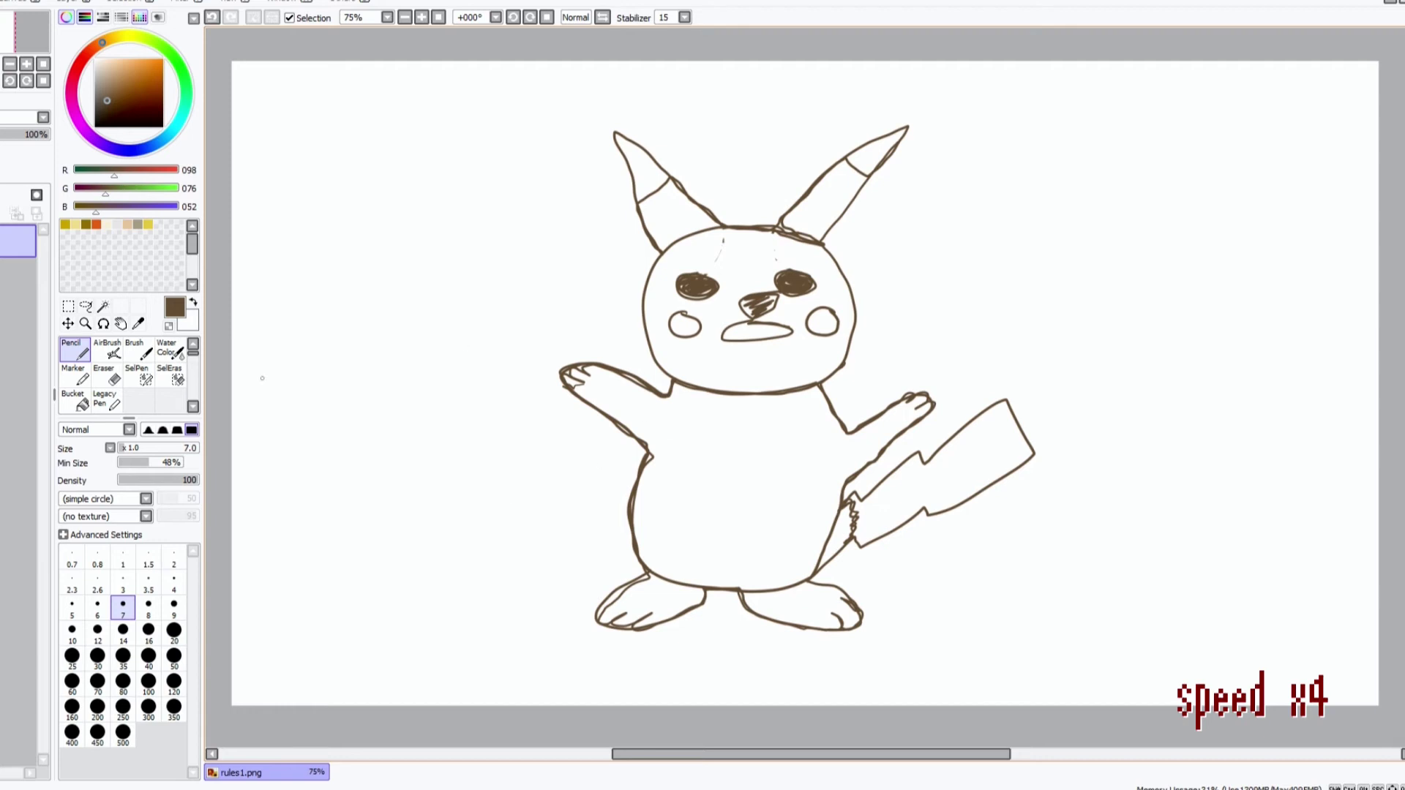
# Fill the body, tail, both feet and face with pale yellow (RGB 243, 234, 165) using the Bucket
pyautogui.click(73, 401)
pyautogui.click(127, 36)
pyautogui.click(118, 67)
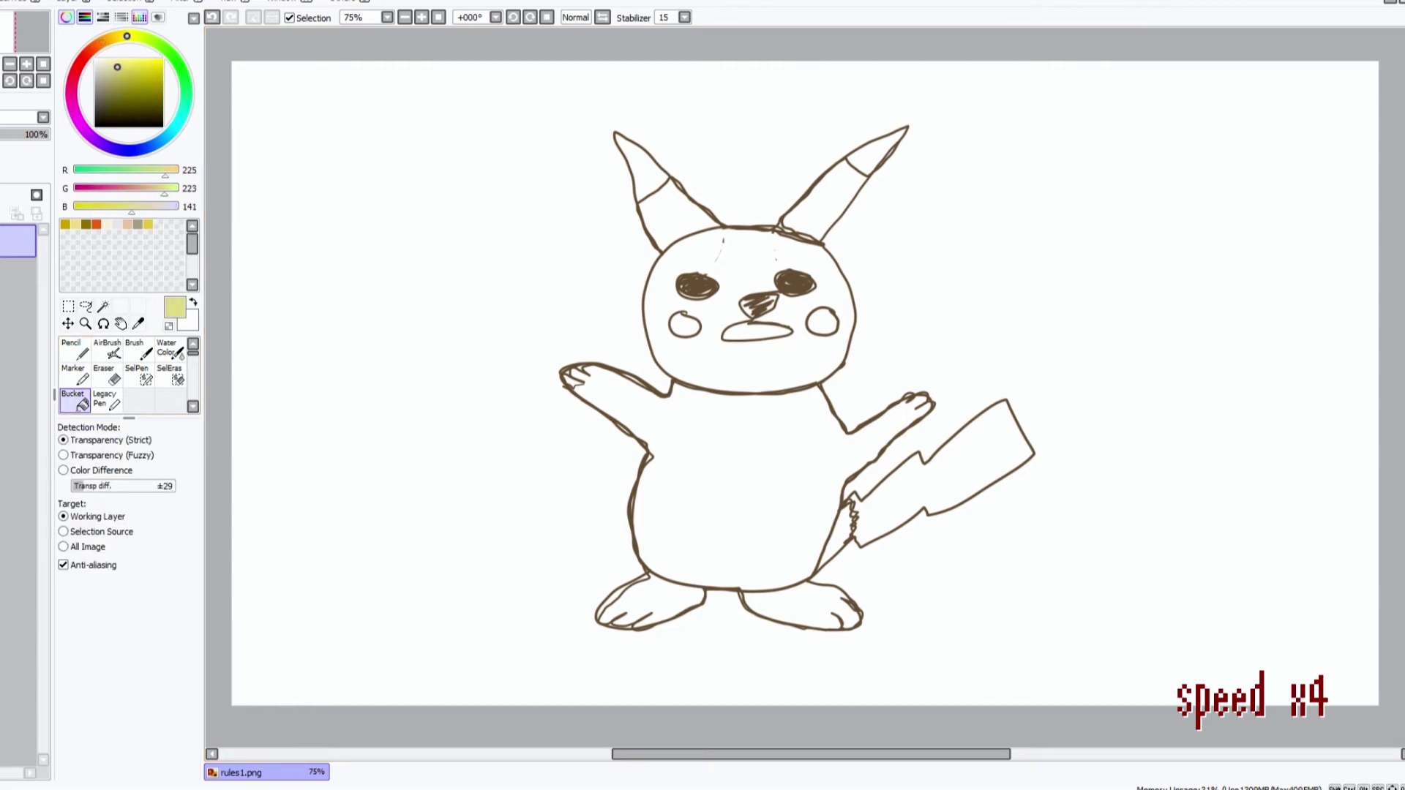
pyautogui.click(122, 36)
pyautogui.click(146, 58)
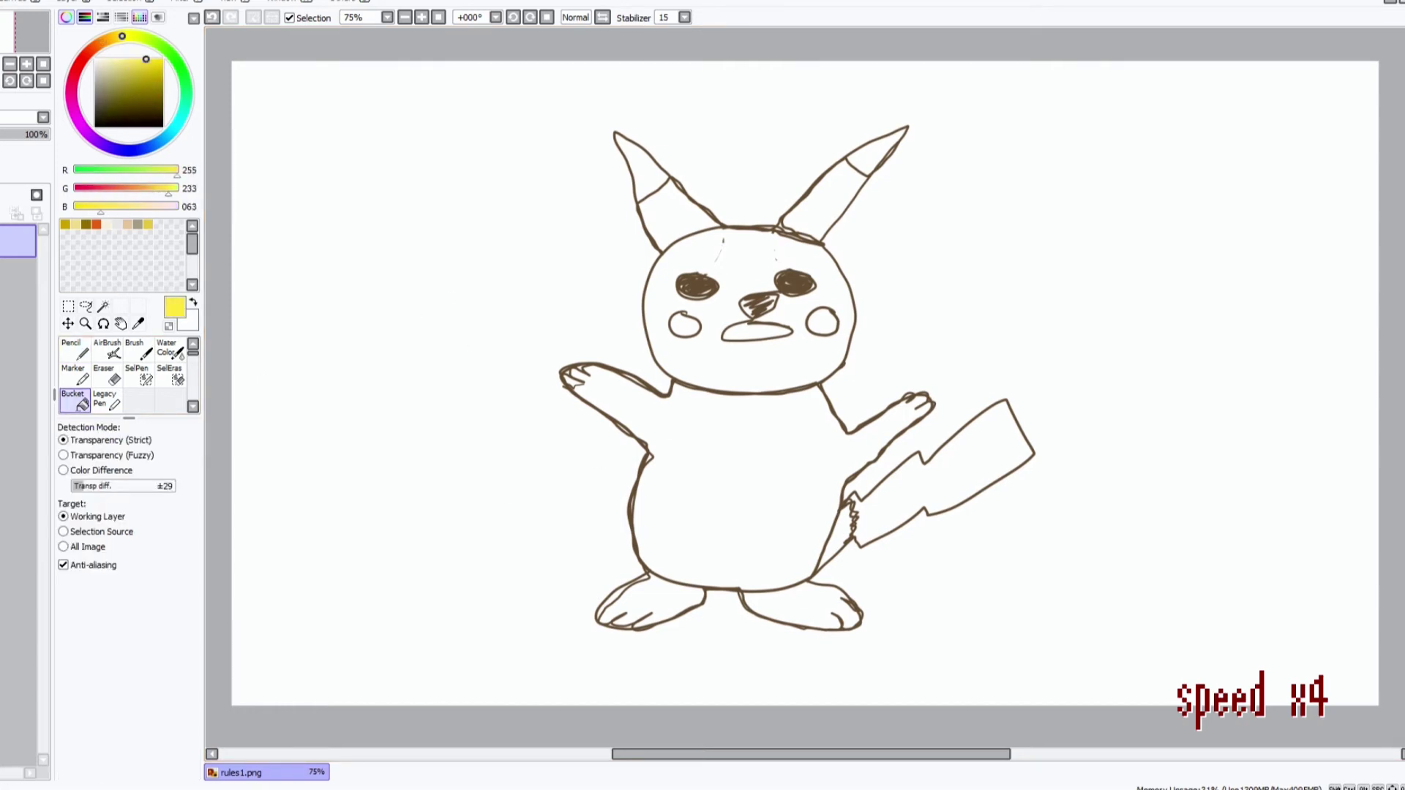
pyautogui.click(115, 62)
pyautogui.click(732, 483)
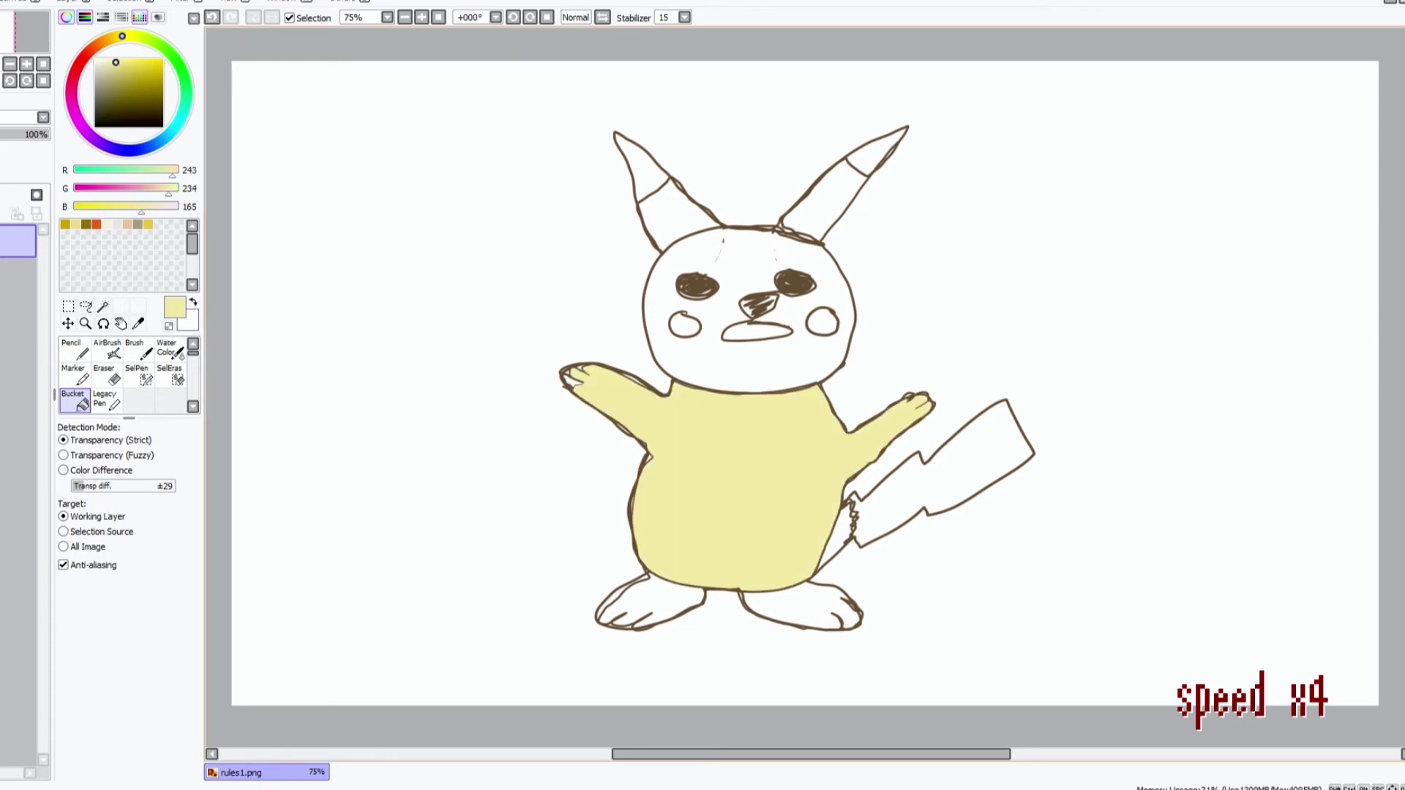
pyautogui.click(966, 468)
pyautogui.click(801, 609)
pyautogui.click(648, 602)
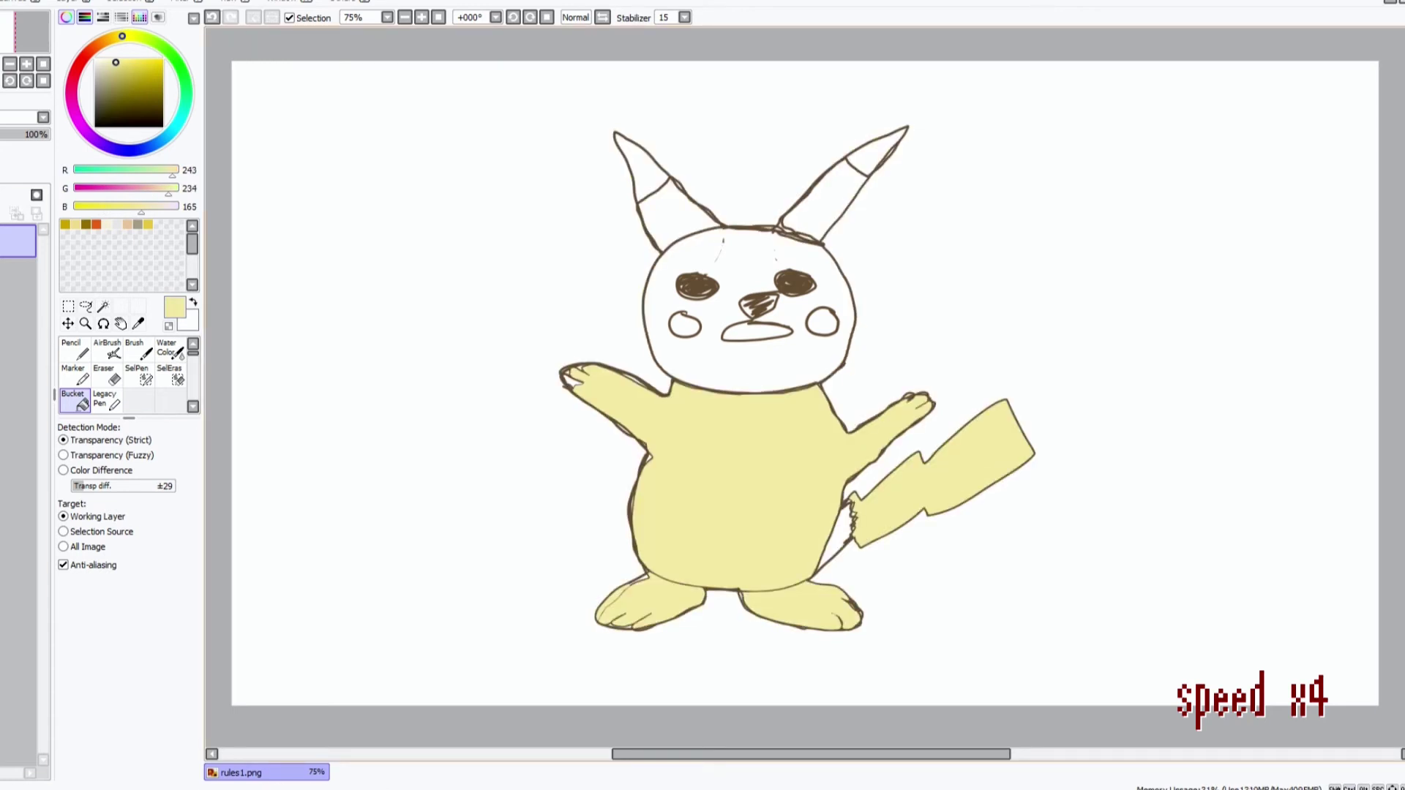
pyautogui.click(754, 358)
# Fill both cheek circles with red (RGB 225, 41, 21)
pyautogui.click(82, 58)
pyautogui.click(152, 67)
pyautogui.click(823, 322)
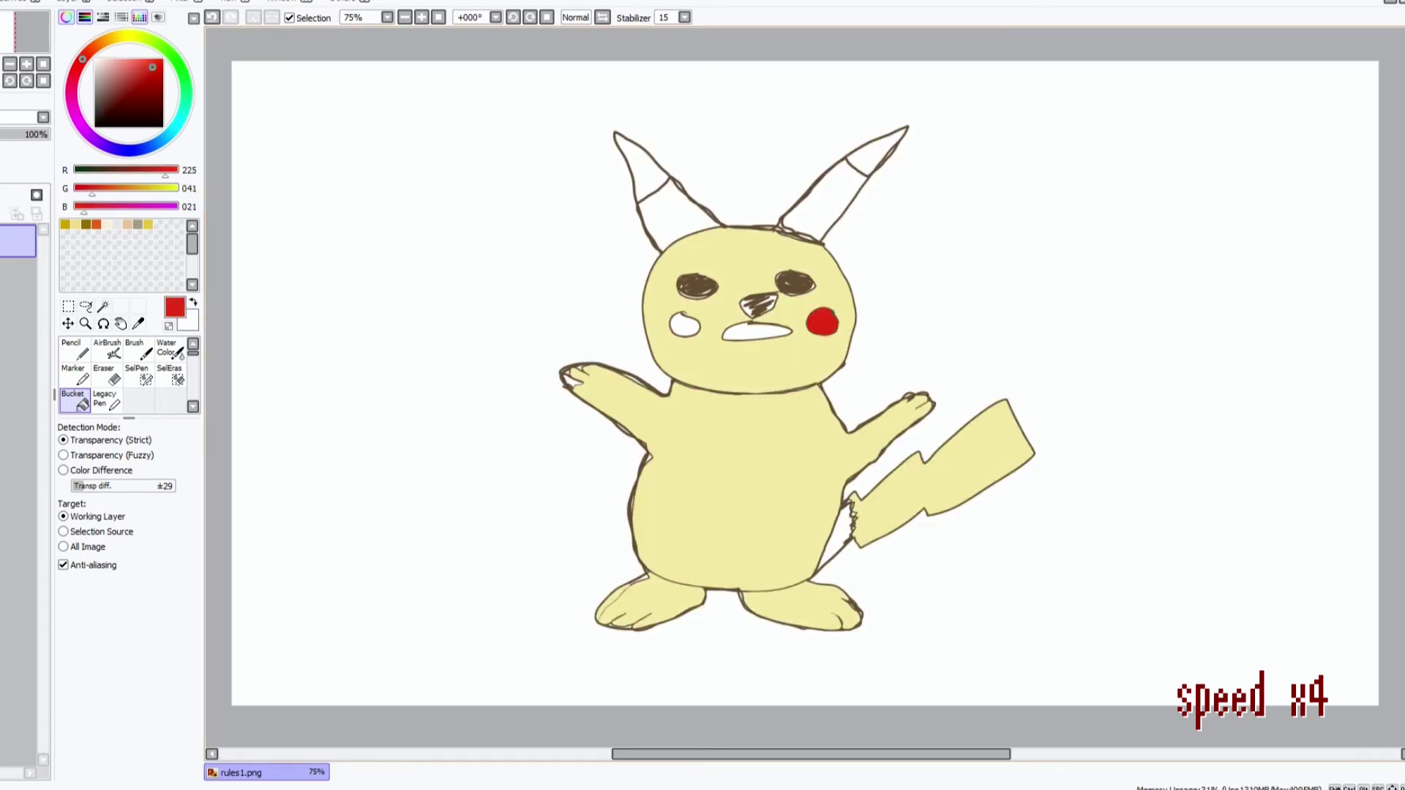
pyautogui.click(685, 325)
pyautogui.keyDown('alt'); pyautogui.click(757, 362); pyautogui.keyUp('alt')
pyautogui.click(757, 331)
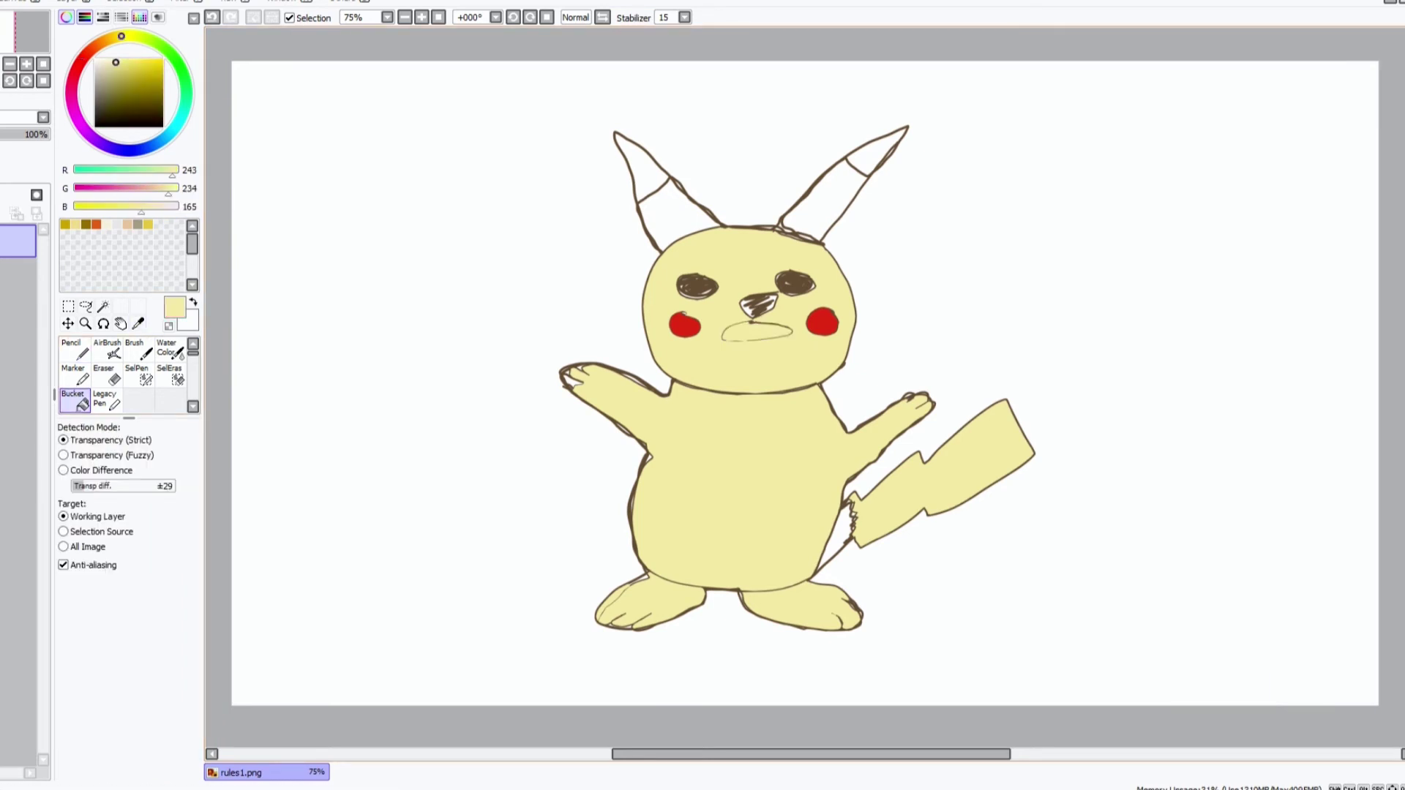
pyautogui.hotkey('ctrl', 'z')
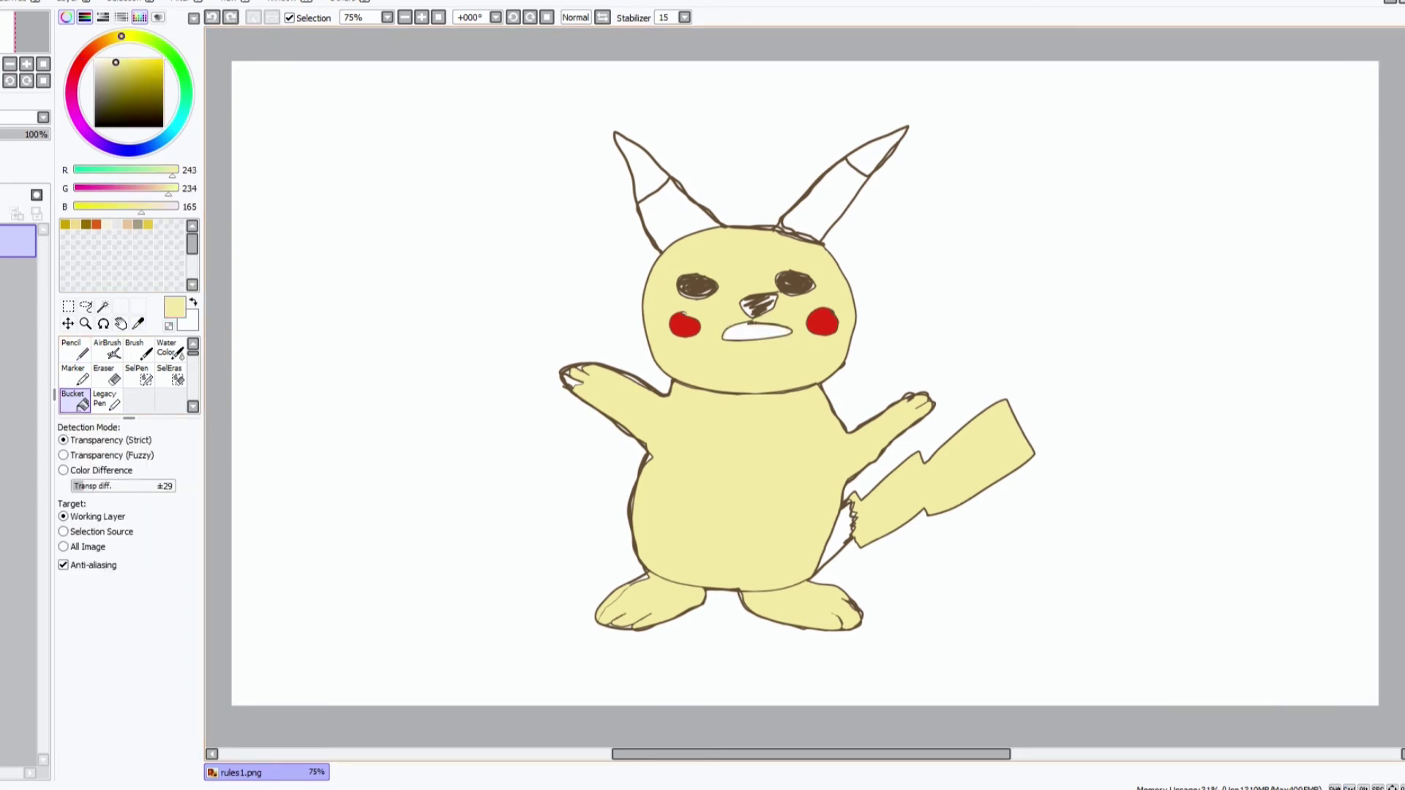
# Fill the mouth with black and the lower parts of both ears with the pale yellow sampled from the body
pyautogui.moveTo(115, 62); pyautogui.dragTo(95, 126)
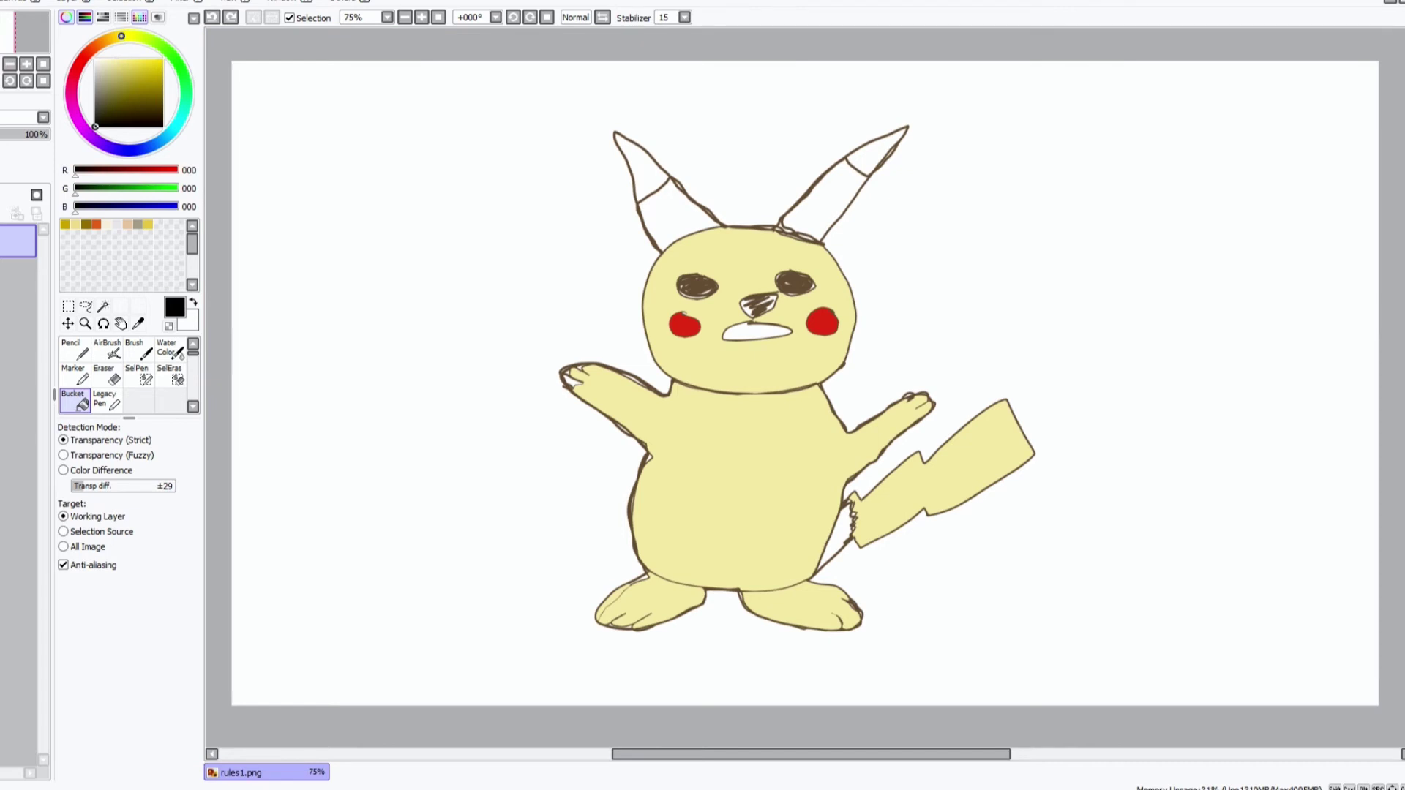
pyautogui.click(758, 331)
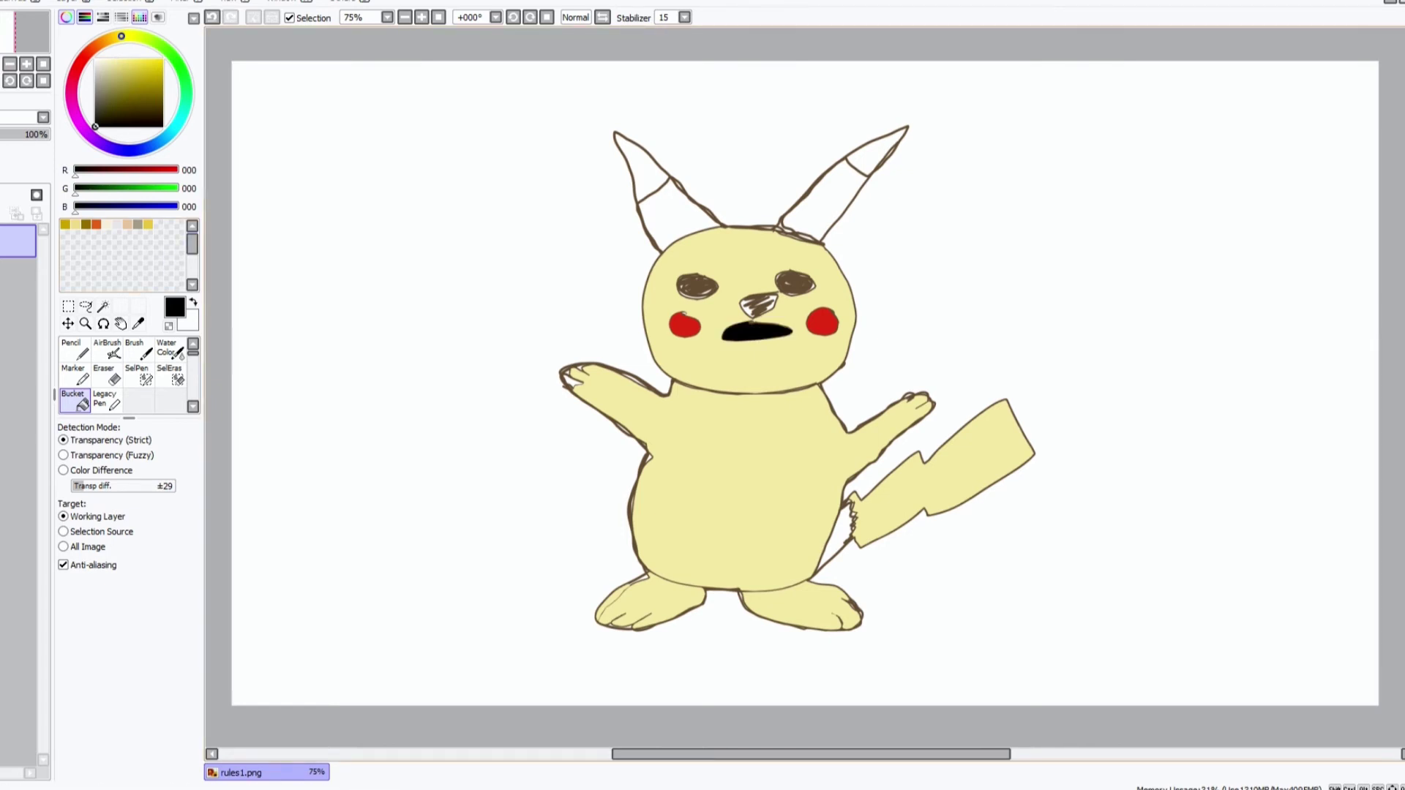
pyautogui.click(137, 324)
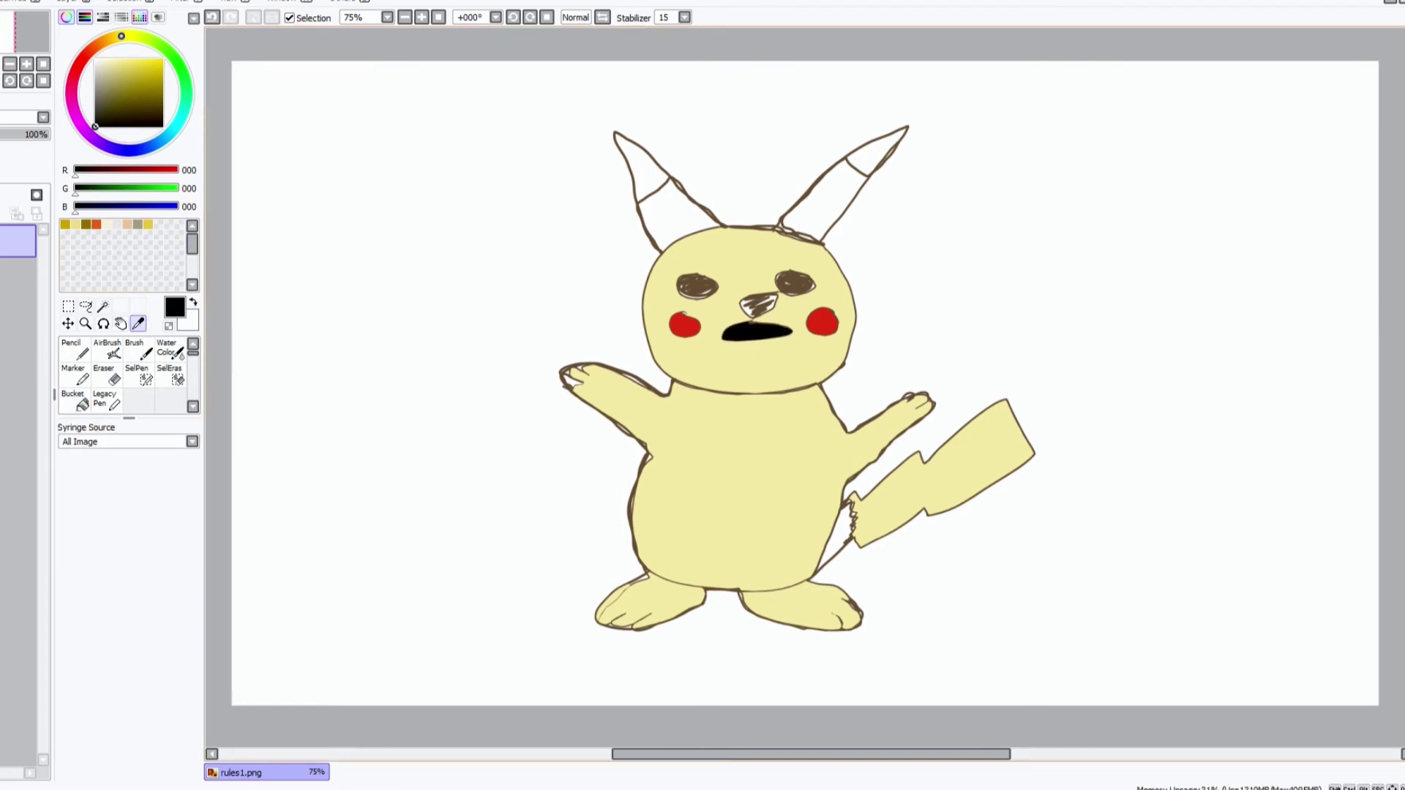
pyautogui.click(739, 475)
pyautogui.click(74, 401)
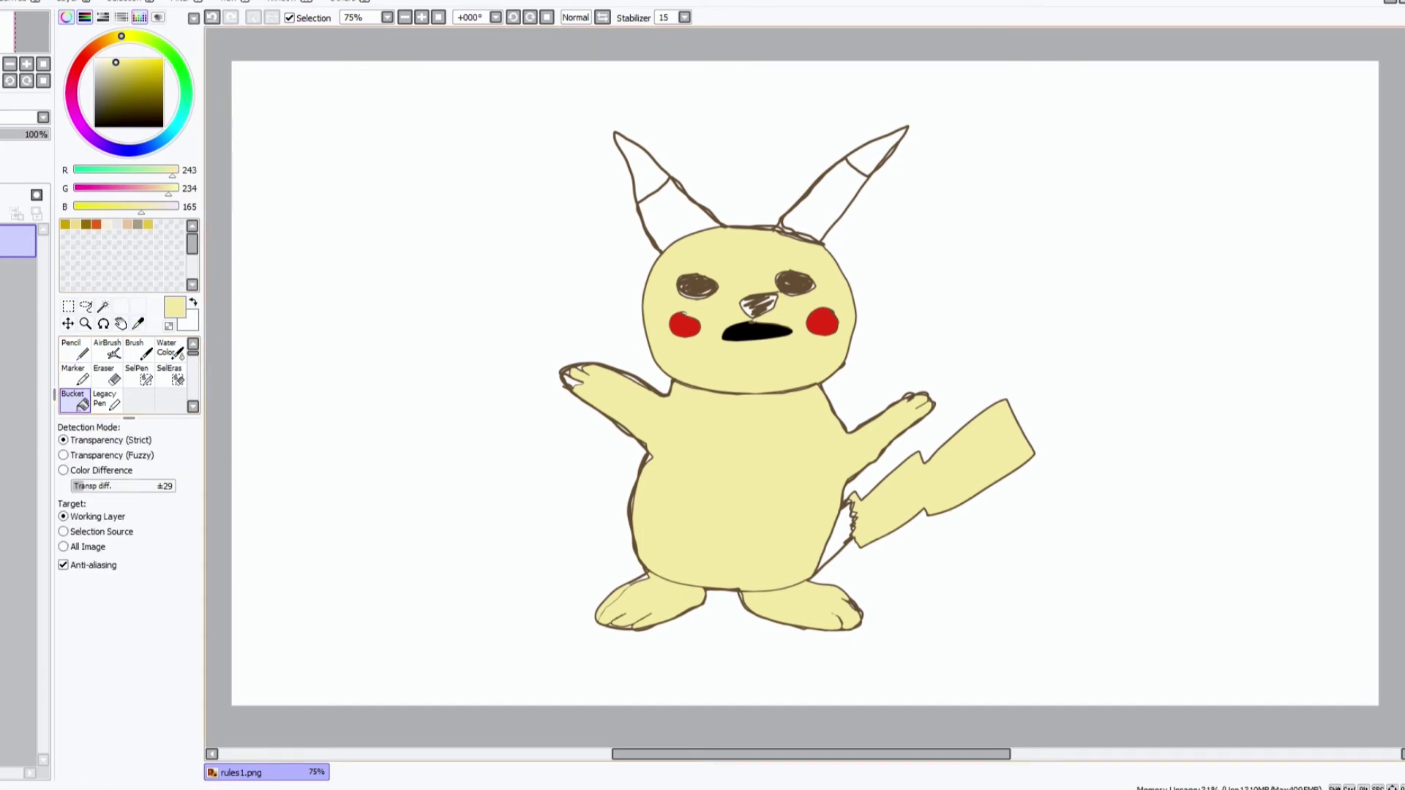
pyautogui.click(822, 194)
pyautogui.click(675, 214)
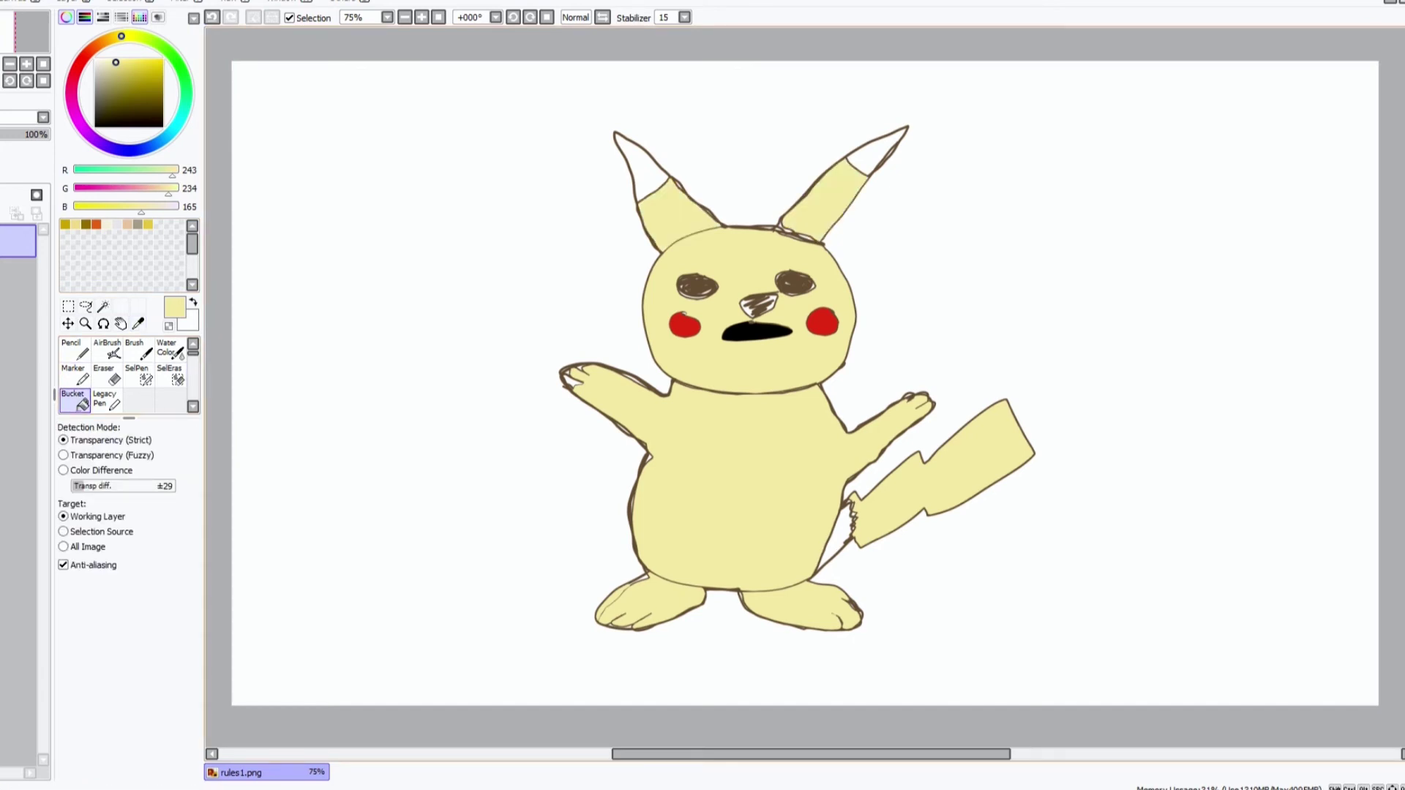
# Sample the mouth's black and fill both ear tips and the base of the tail with it
pyautogui.click(137, 323)
pyautogui.click(756, 333)
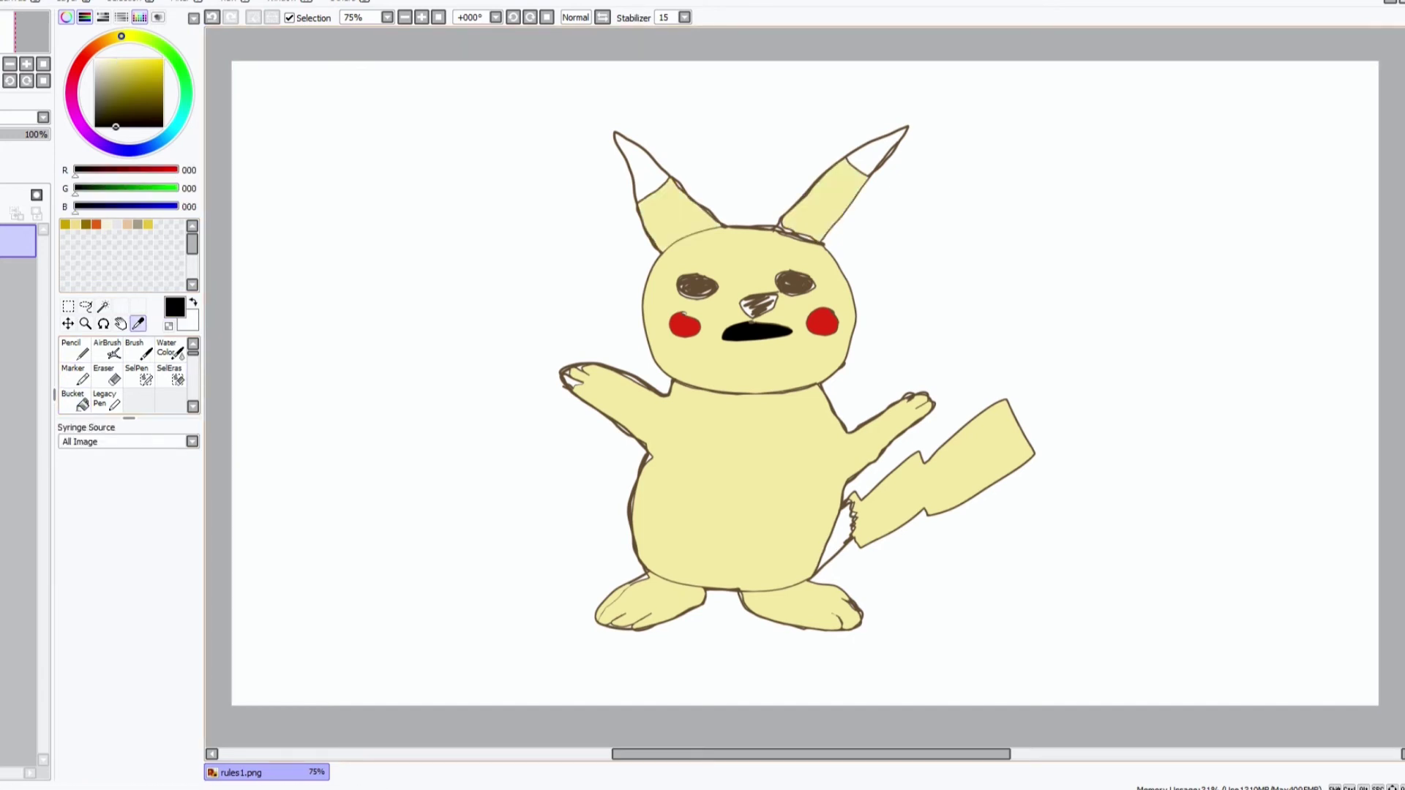
pyautogui.click(74, 402)
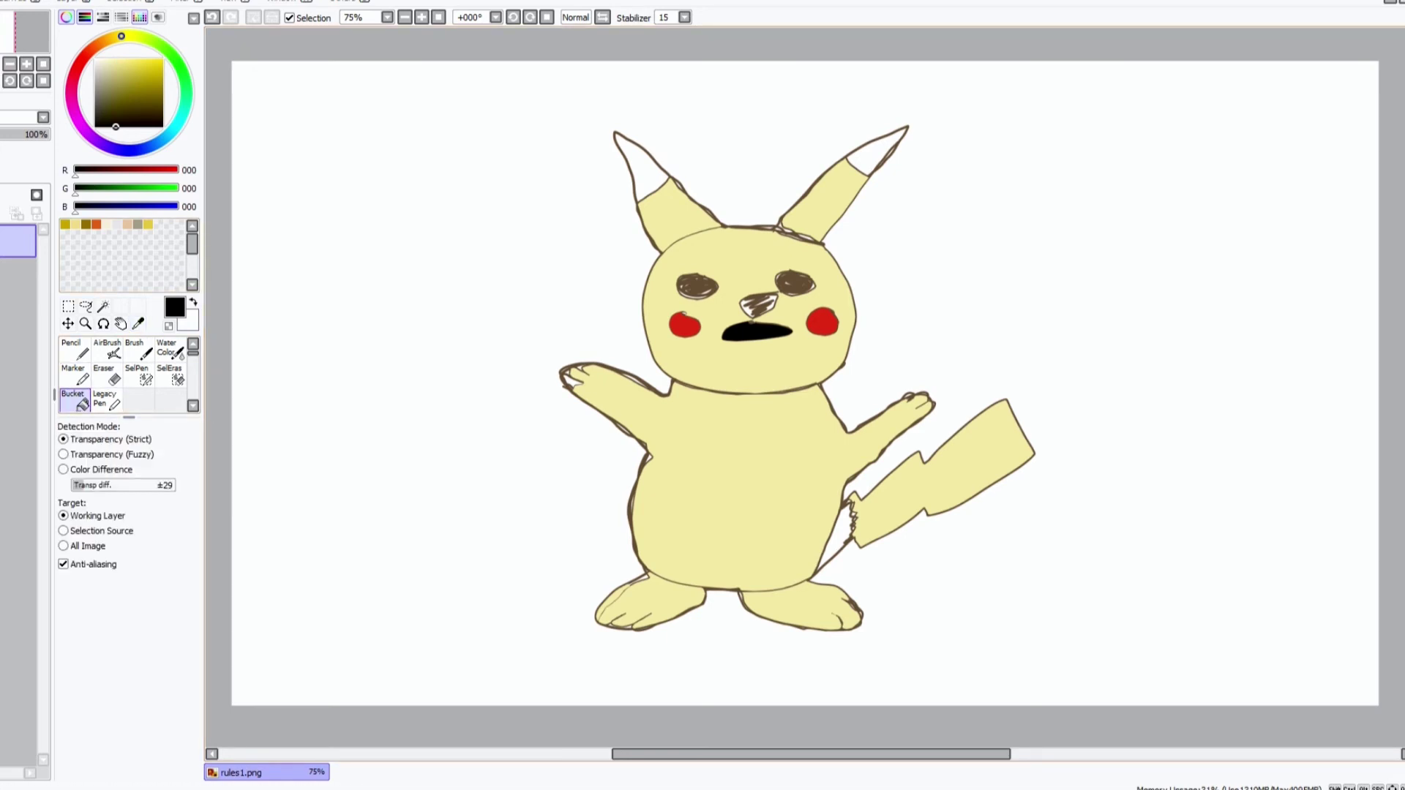
pyautogui.click(636, 162)
pyautogui.click(878, 150)
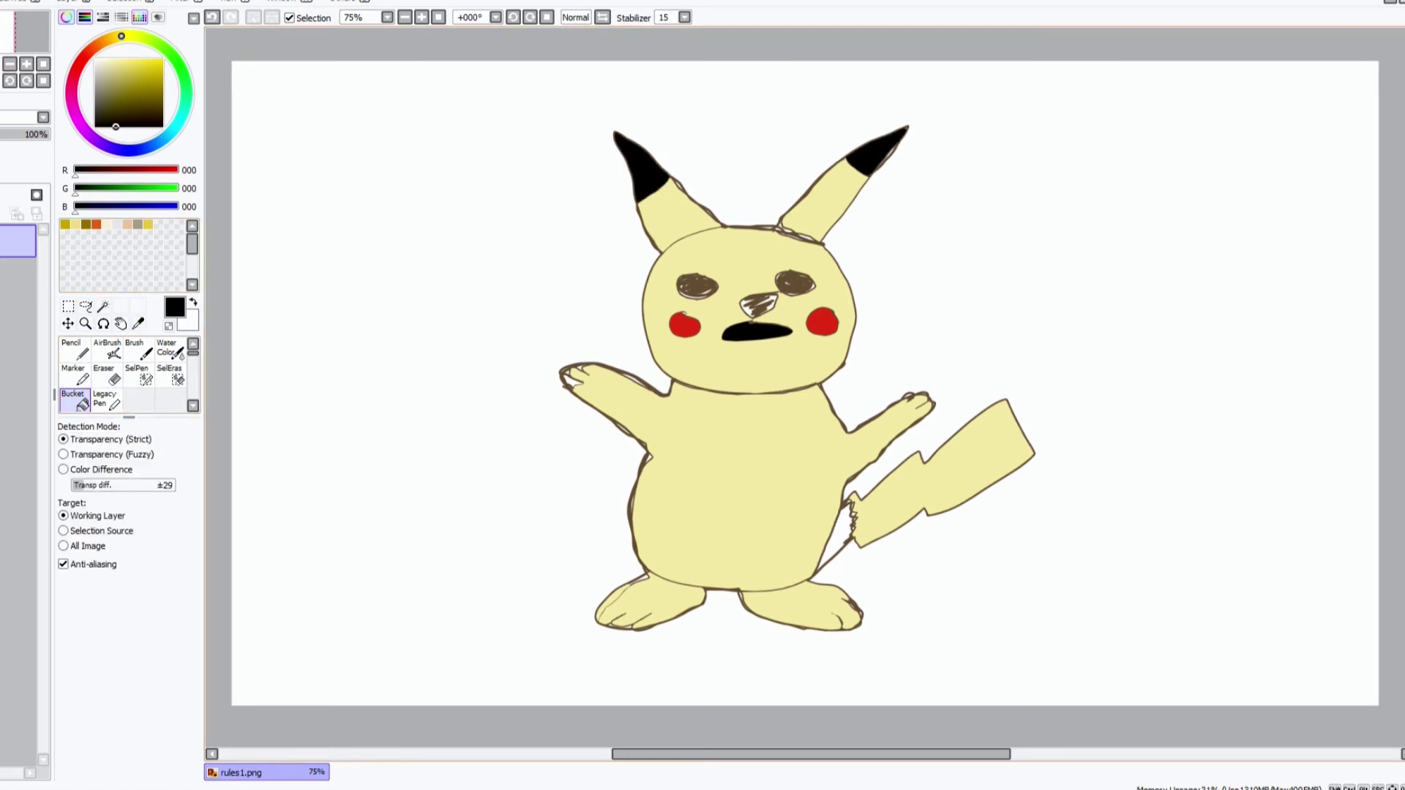
pyautogui.click(838, 533)
# Add a small white highlight to each eye with the Pencil at size 7
pyautogui.click(95, 59)
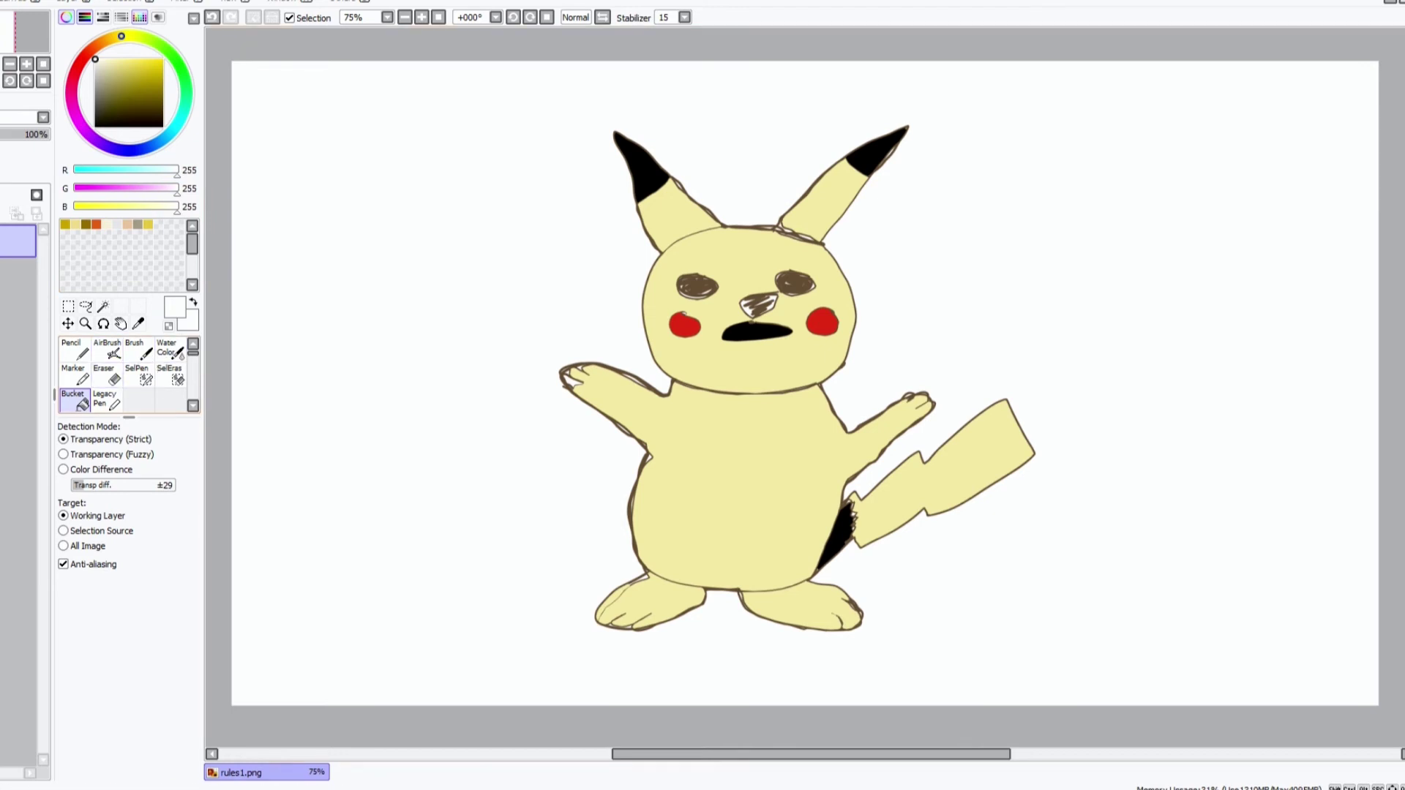
pyautogui.click(73, 350)
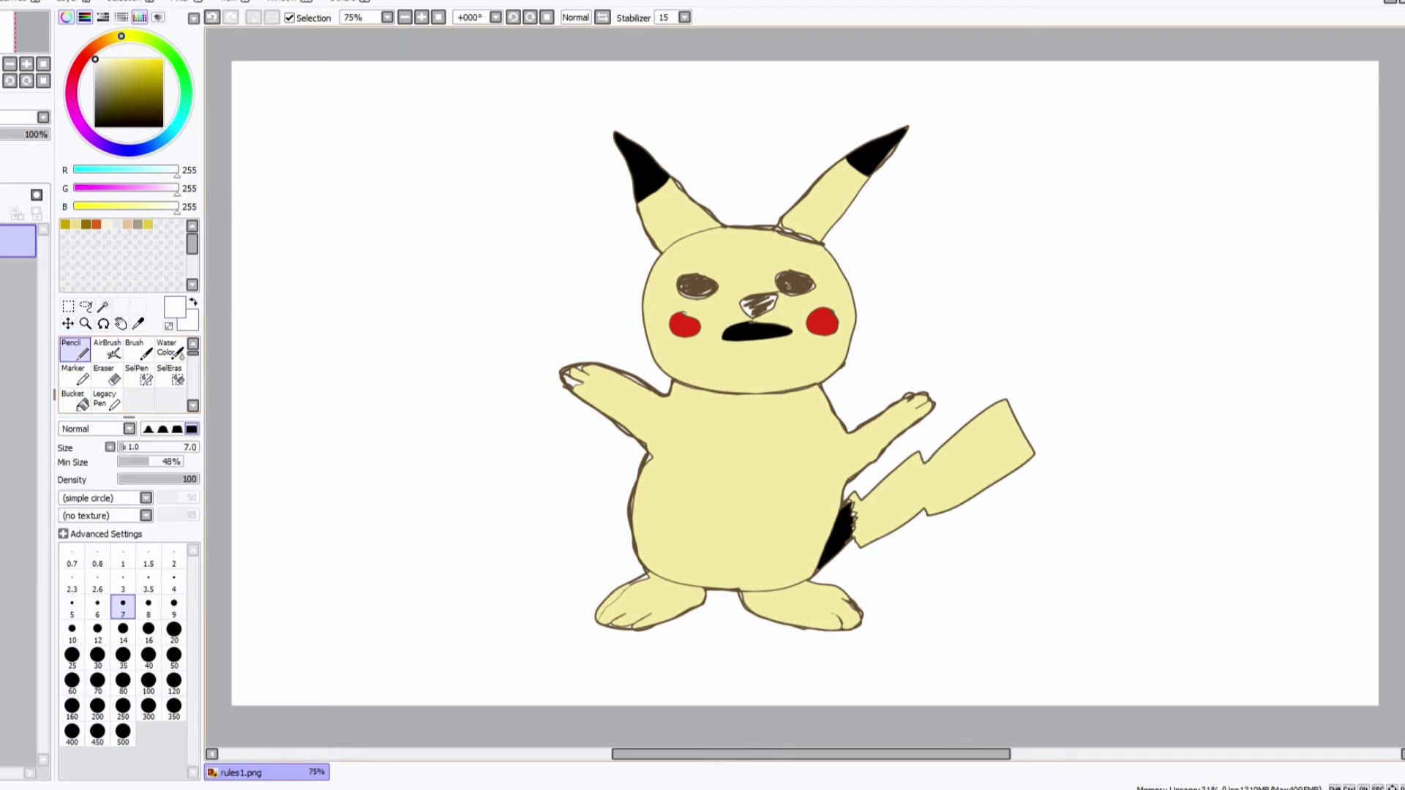
pyautogui.moveTo(809, 279); pyautogui.dragTo(800, 279)
pyautogui.moveTo(710, 280); pyautogui.dragTo(702, 281)
# Sample the body's pale yellow and darken the Pencil colour to olive (RGB 150, 142, 90)
pyautogui.click(138, 323)
pyautogui.click(739, 476)
pyautogui.click(74, 350)
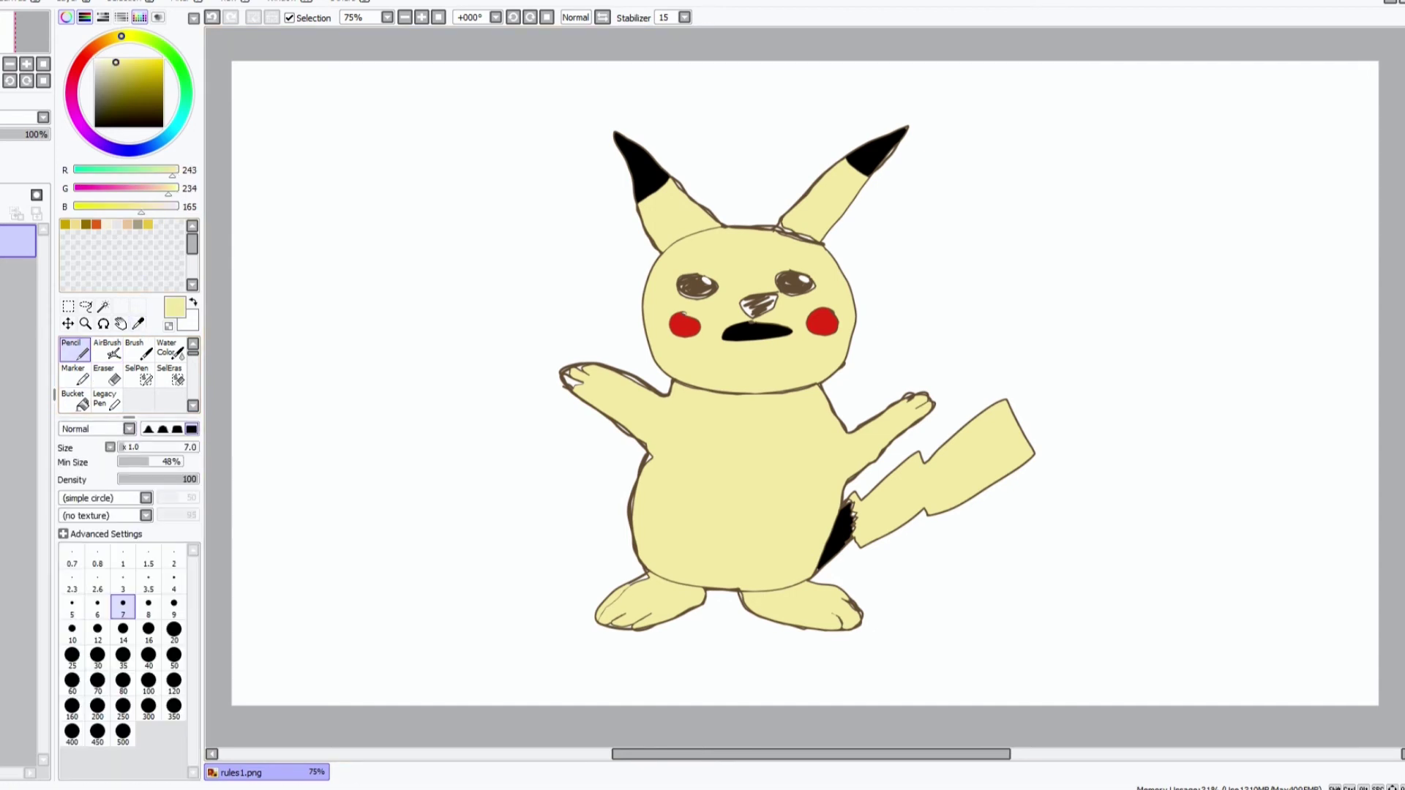
pyautogui.click(110, 86)
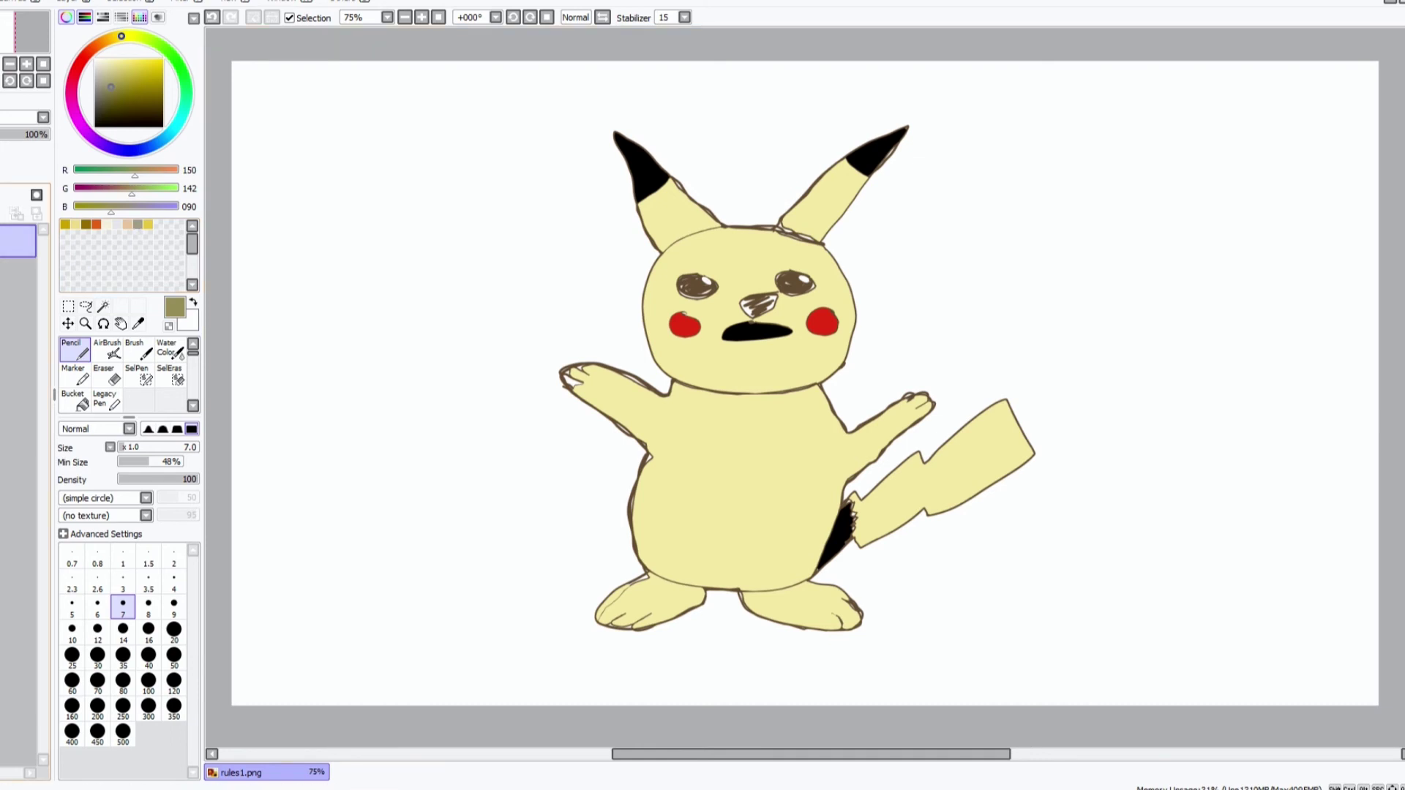
# Select the whole Pikachu figure with the Magic Wand and add a new layer above the drawing for the shading
pyautogui.click(103, 306)
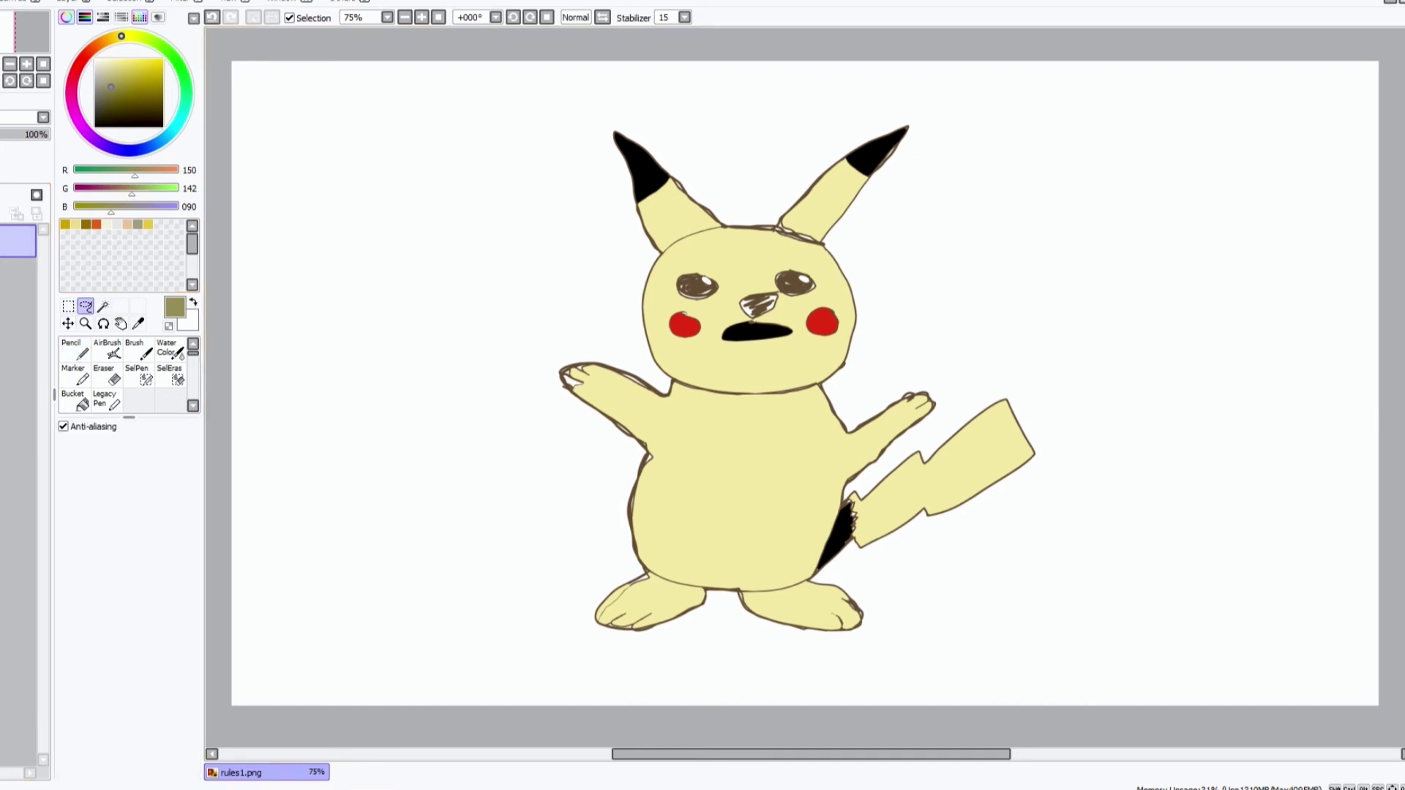
pyautogui.click(739, 498)
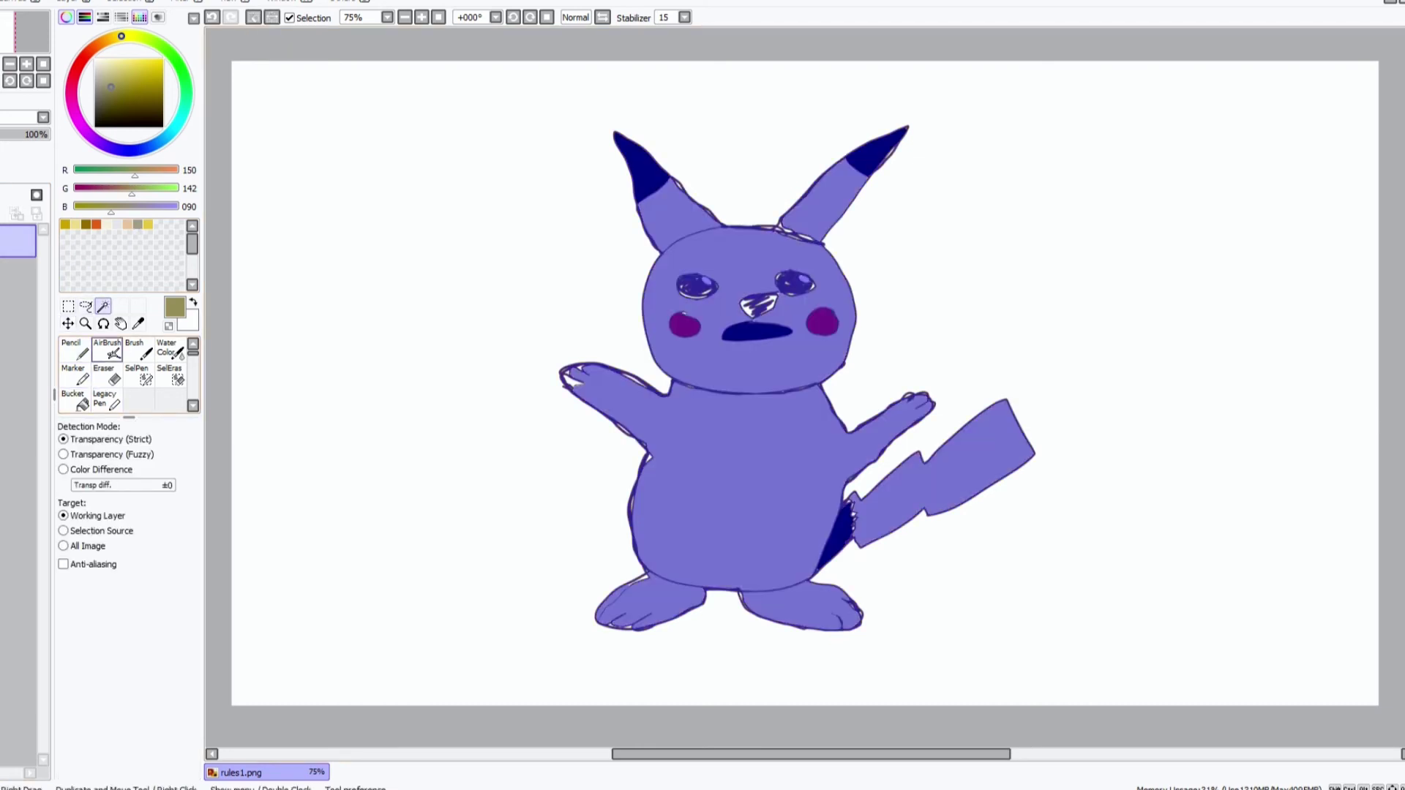
pyautogui.click(73, 350)
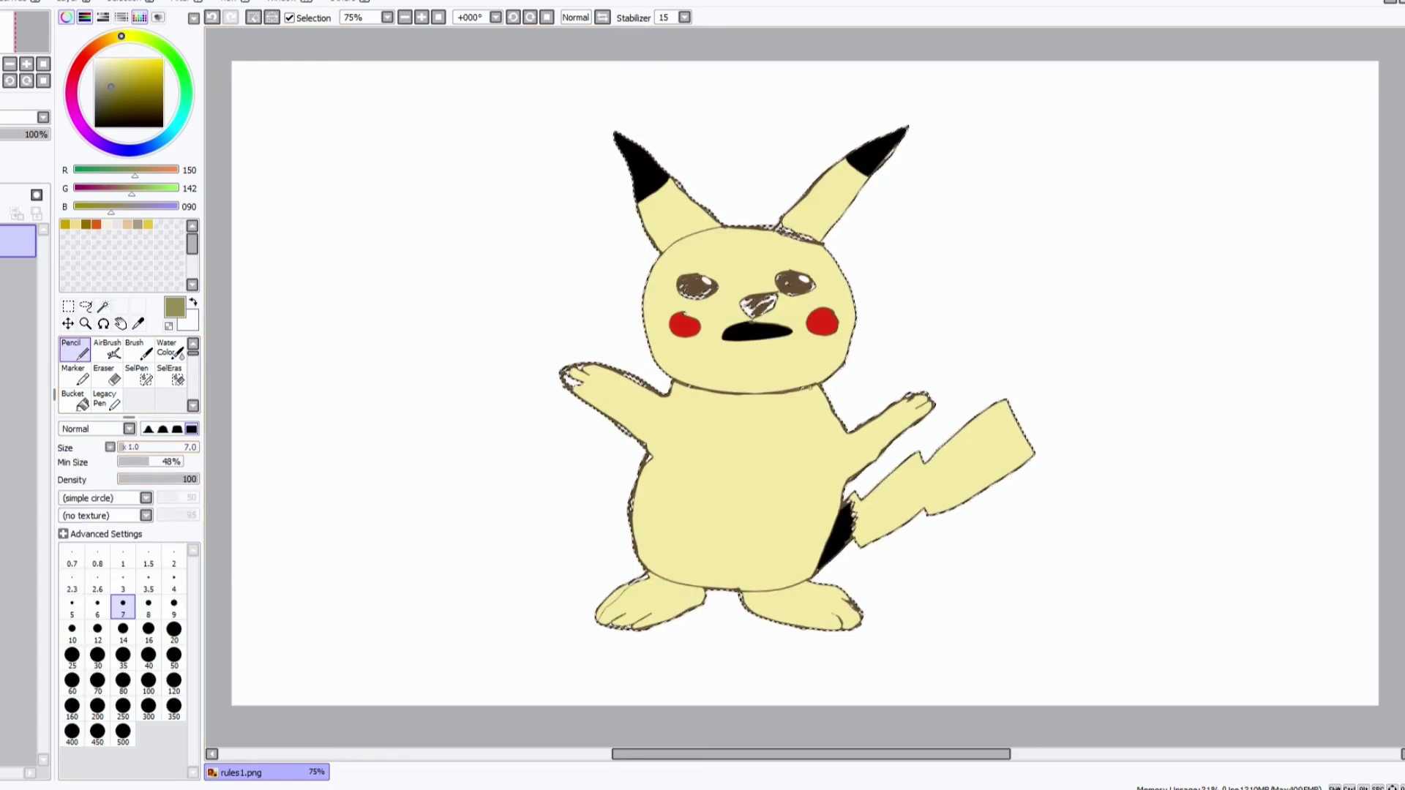
pyautogui.moveTo(571, 377); pyautogui.dragTo(594, 409)
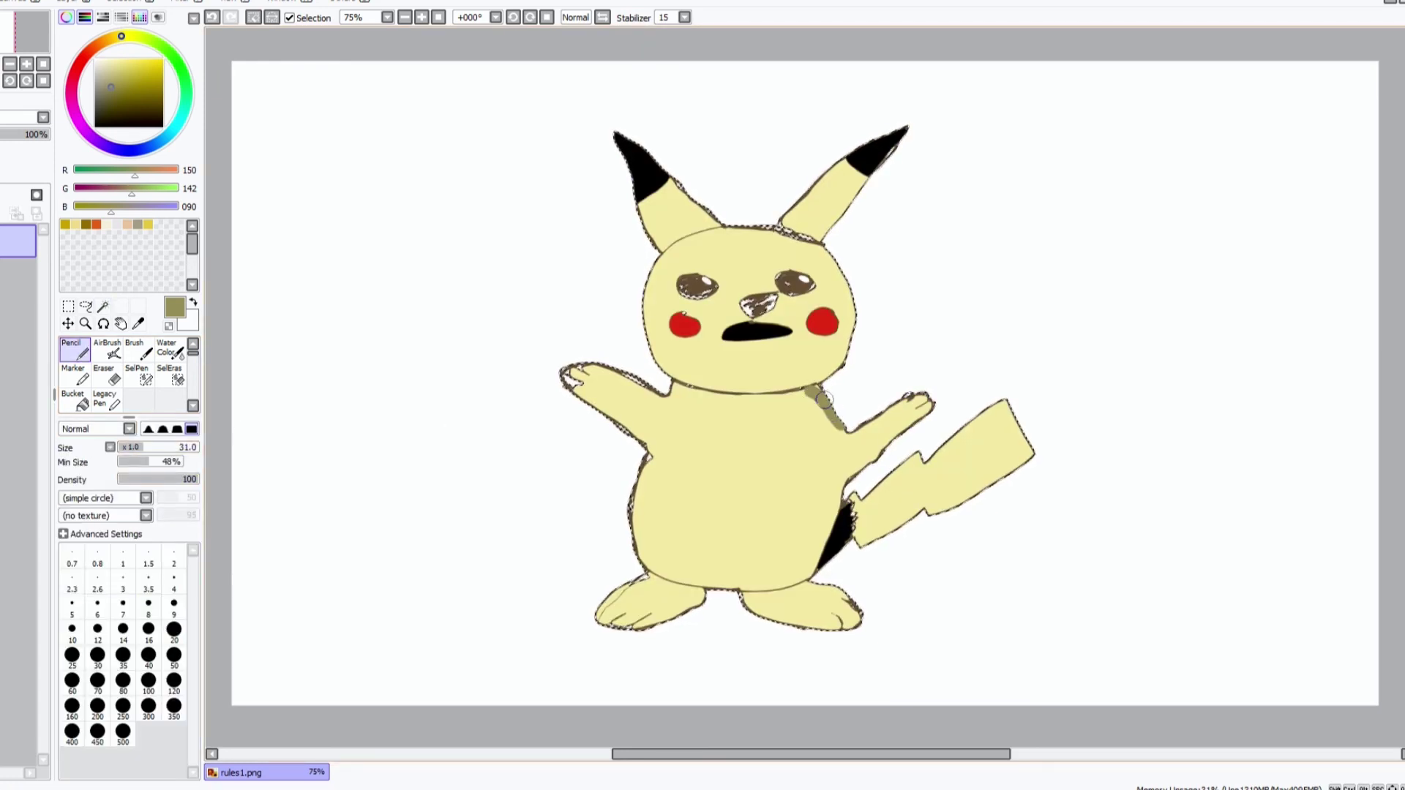
pyautogui.hotkey('ctrl', 'z')
pyautogui.hotkey('ctrl', 'shift', 'n')
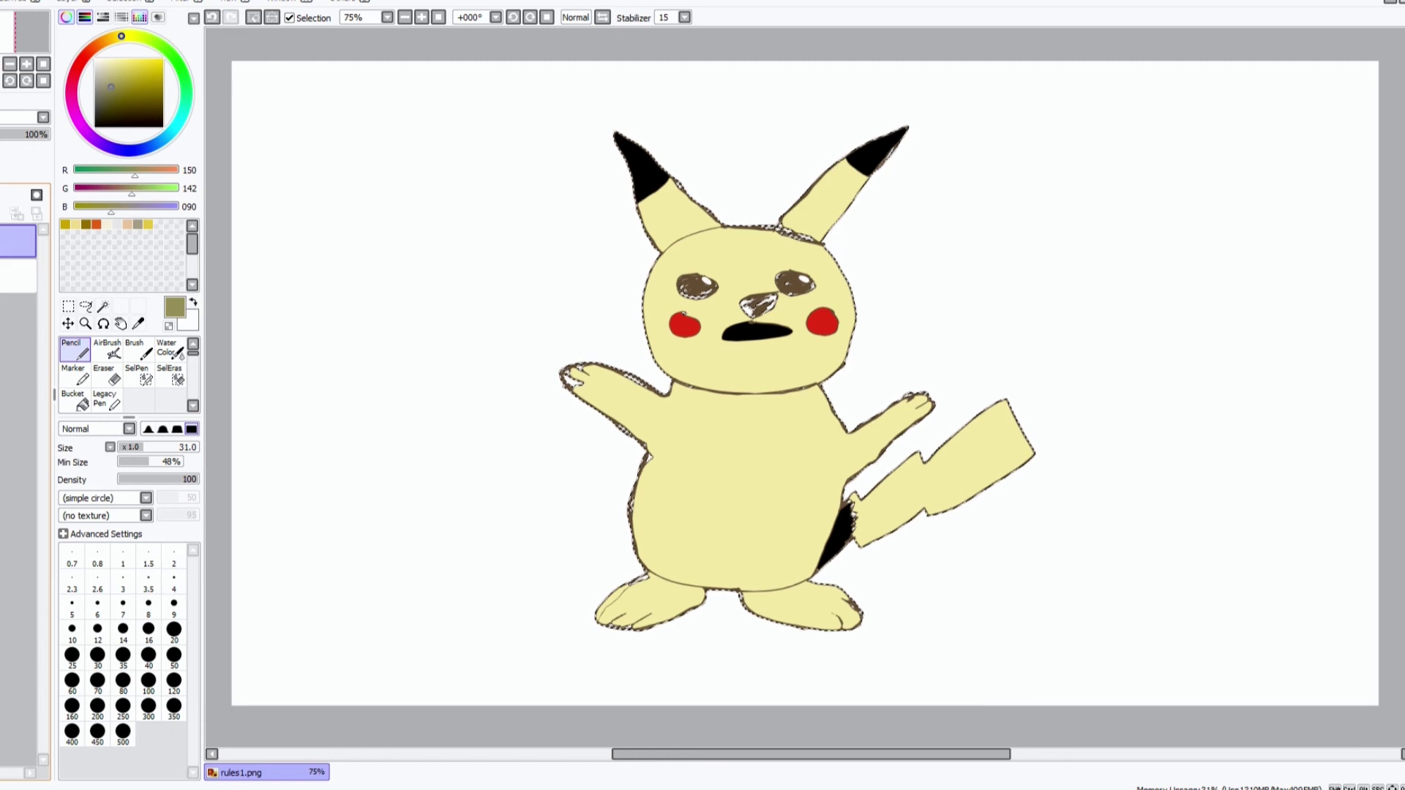
# Shade beneath the head and along the lower edges of the arms, body, tail and left foot with the size 31 Pencil, and clear the selection
pyautogui.moveTo(804, 376)
pyautogui.mouseDown()
pyautogui.moveTo(836, 423)
pyautogui.moveTo(812, 391)
pyautogui.moveTo(776, 400)
pyautogui.moveTo(802, 393)
pyautogui.moveTo(838, 425)
pyautogui.moveTo(805, 403)
pyautogui.moveTo(814, 389)
pyautogui.moveTo(748, 391)
pyautogui.mouseUp()
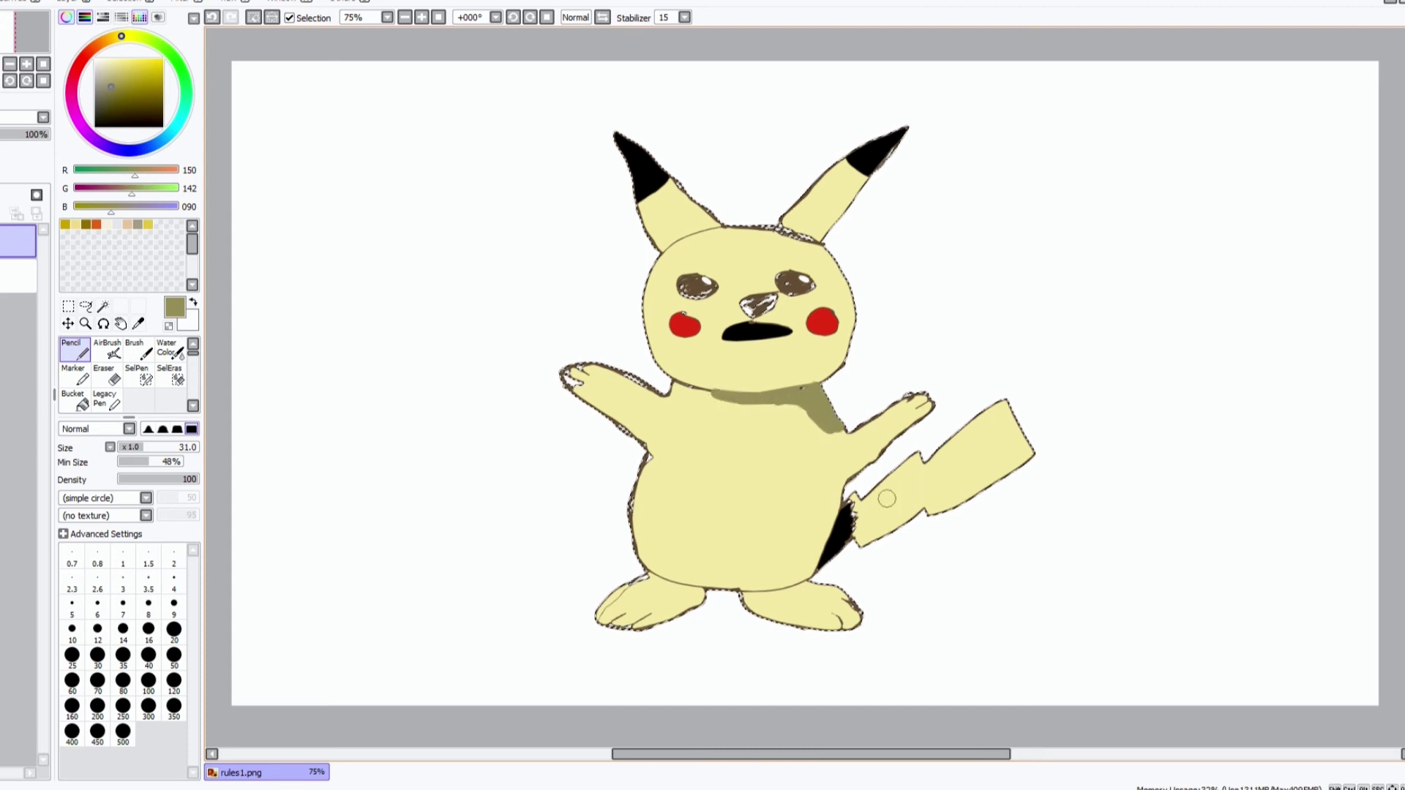
pyautogui.moveTo(937, 407)
pyautogui.mouseDown()
pyautogui.moveTo(832, 483)
pyautogui.moveTo(805, 575)
pyautogui.moveTo(811, 562)
pyautogui.moveTo(768, 587)
pyautogui.moveTo(833, 504)
pyautogui.moveTo(821, 548)
pyautogui.moveTo(856, 508)
pyautogui.moveTo(812, 560)
pyautogui.moveTo(766, 580)
pyautogui.moveTo(795, 592)
pyautogui.moveTo(805, 572)
pyautogui.moveTo(701, 584)
pyautogui.mouseUp()
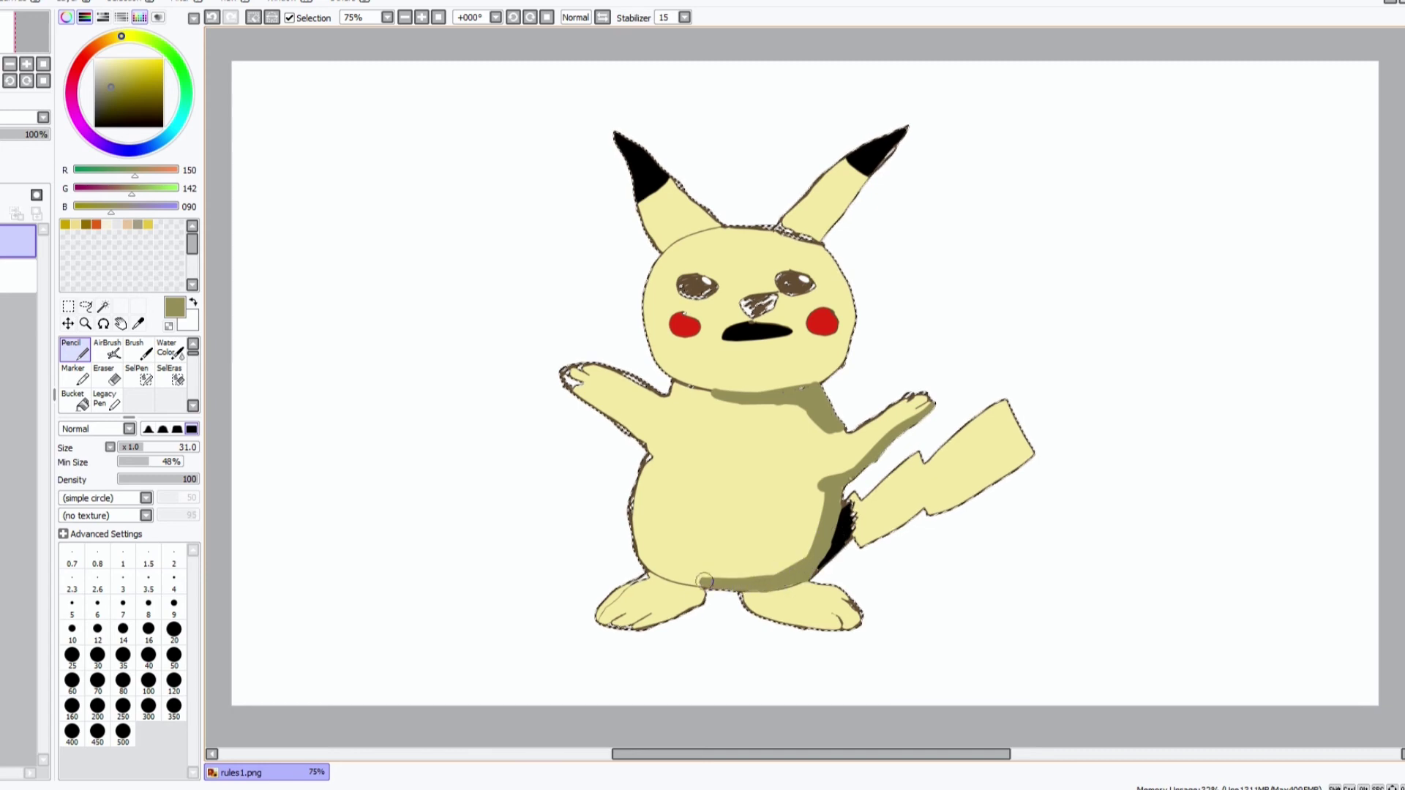
pyautogui.moveTo(879, 543)
pyautogui.mouseDown()
pyautogui.moveTo(845, 526)
pyautogui.moveTo(860, 543)
pyautogui.moveTo(953, 508)
pyautogui.moveTo(1057, 436)
pyautogui.moveTo(875, 543)
pyautogui.mouseUp()
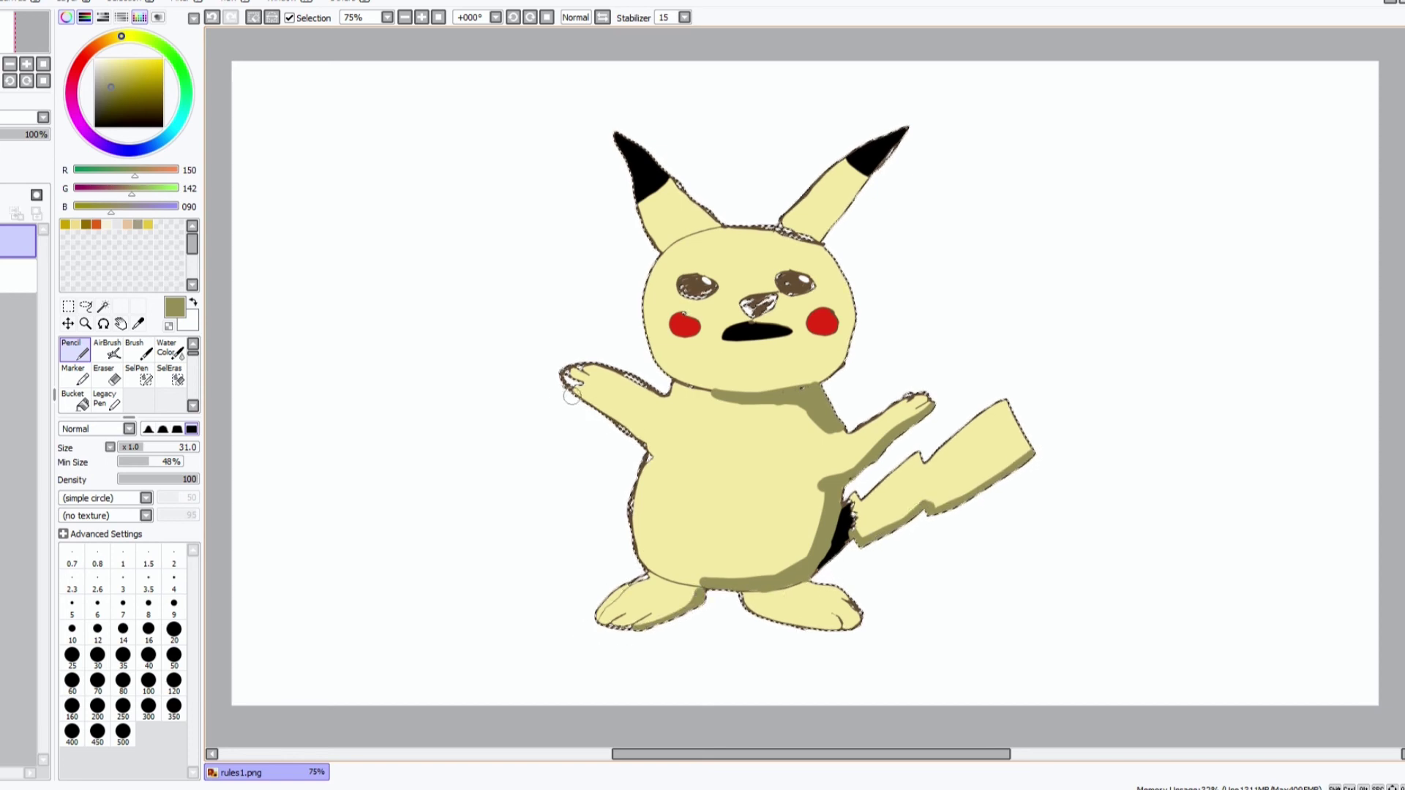
pyautogui.moveTo(568, 382)
pyautogui.mouseDown()
pyautogui.moveTo(641, 439)
pyautogui.moveTo(664, 436)
pyautogui.mouseUp()
pyautogui.moveTo(756, 378)
pyautogui.mouseDown()
pyautogui.moveTo(699, 400)
pyautogui.moveTo(717, 395)
pyautogui.moveTo(659, 380)
pyautogui.mouseUp()
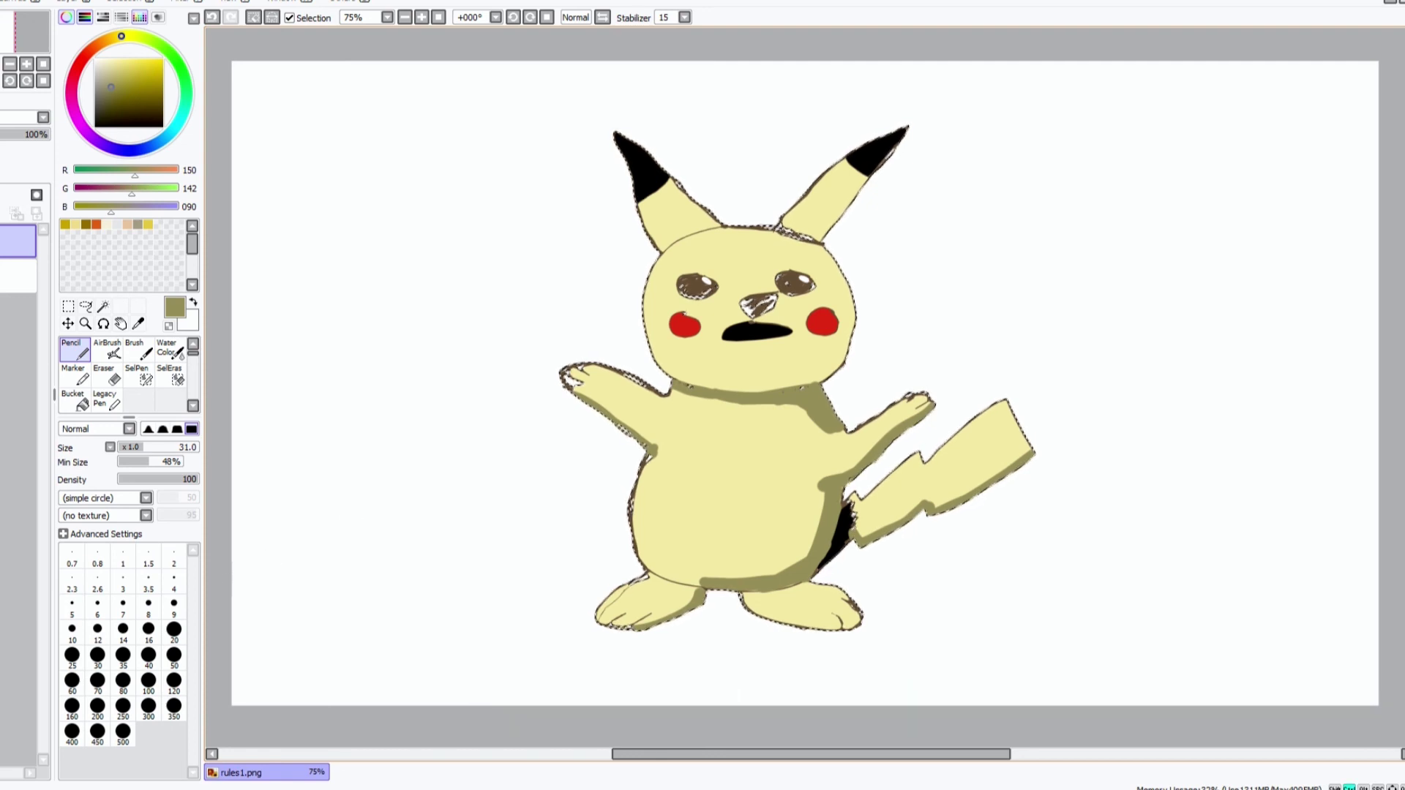
pyautogui.hotkey('ctrl', 'd')
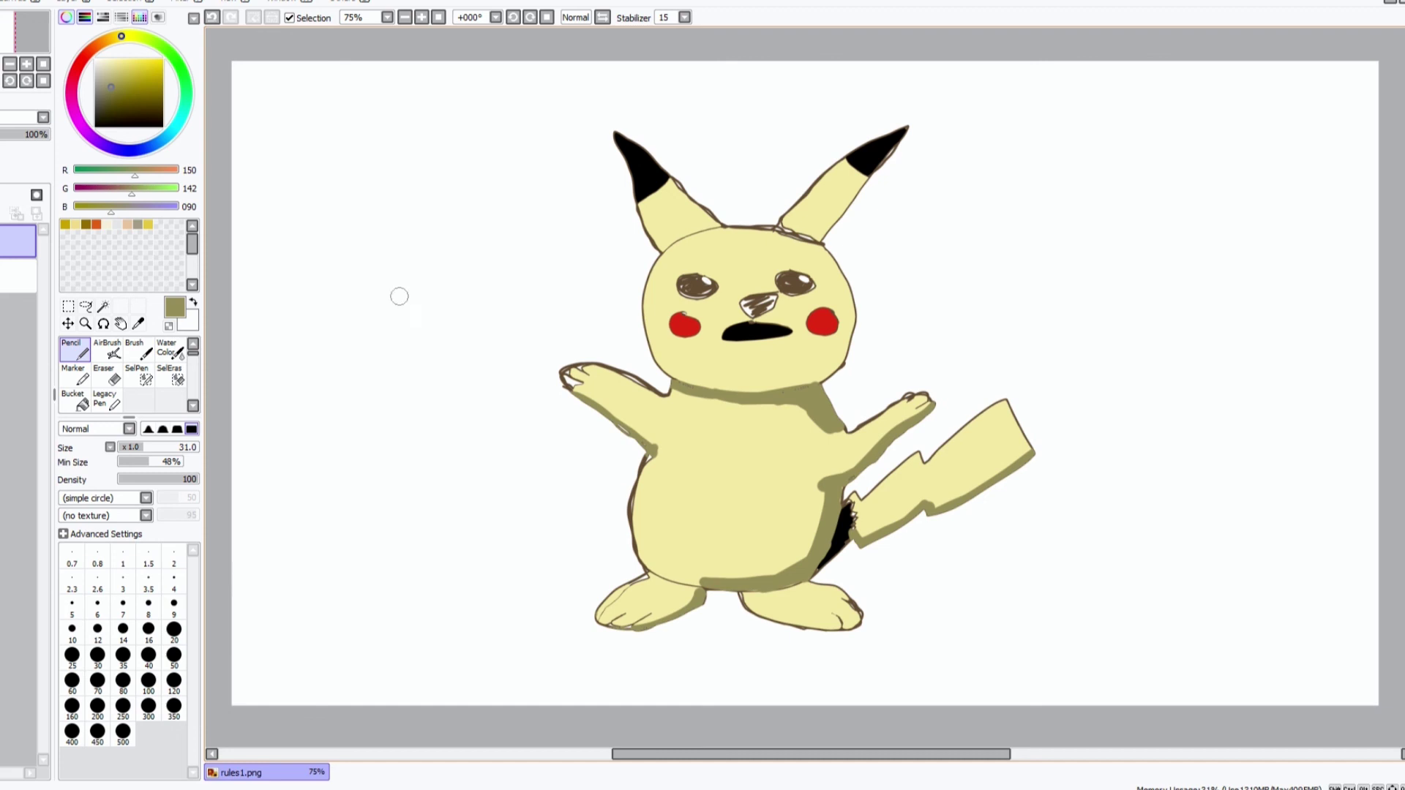
# Change the Pencil to a very dark brown (RGB 39, 32, 0) at size 10
pyautogui.click(109, 116)
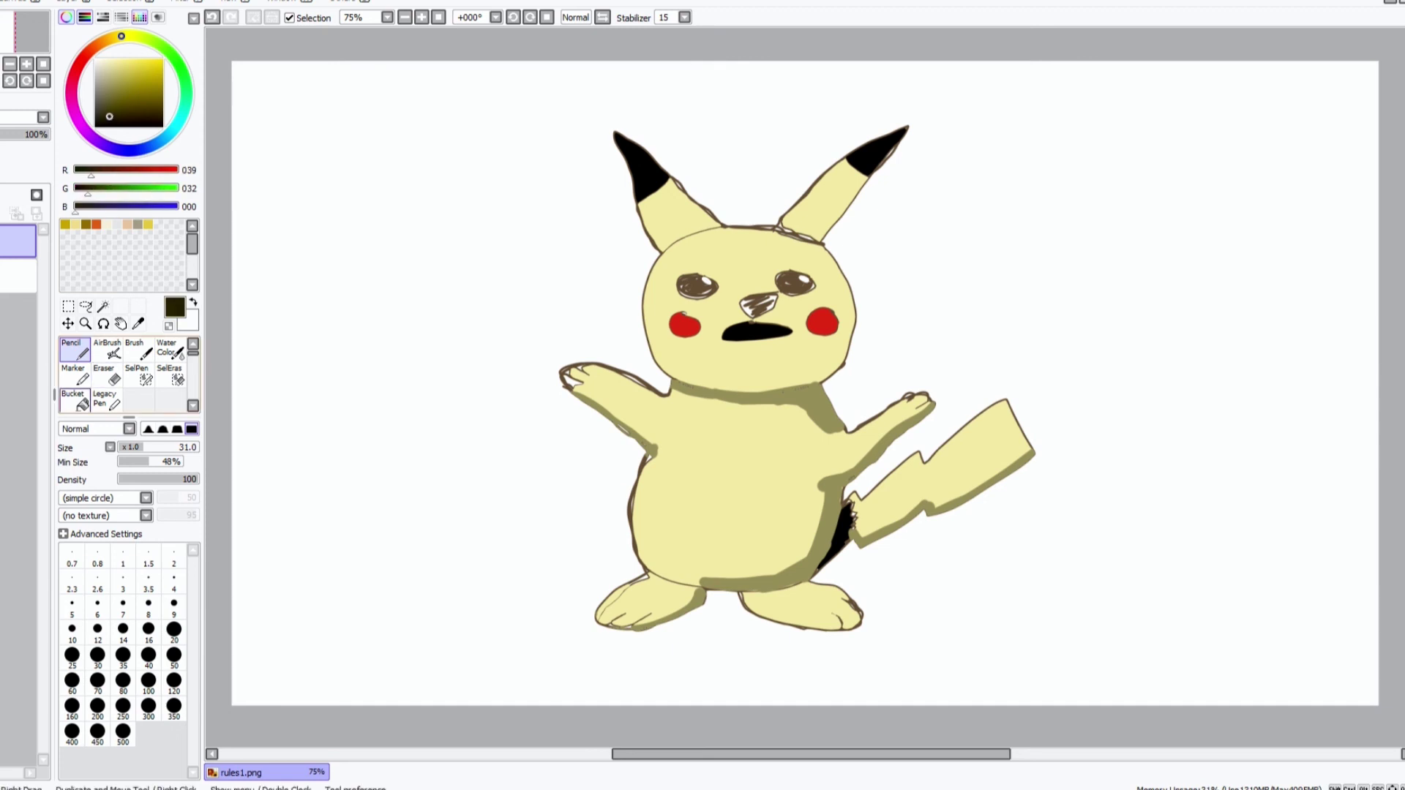
pyautogui.click(72, 631)
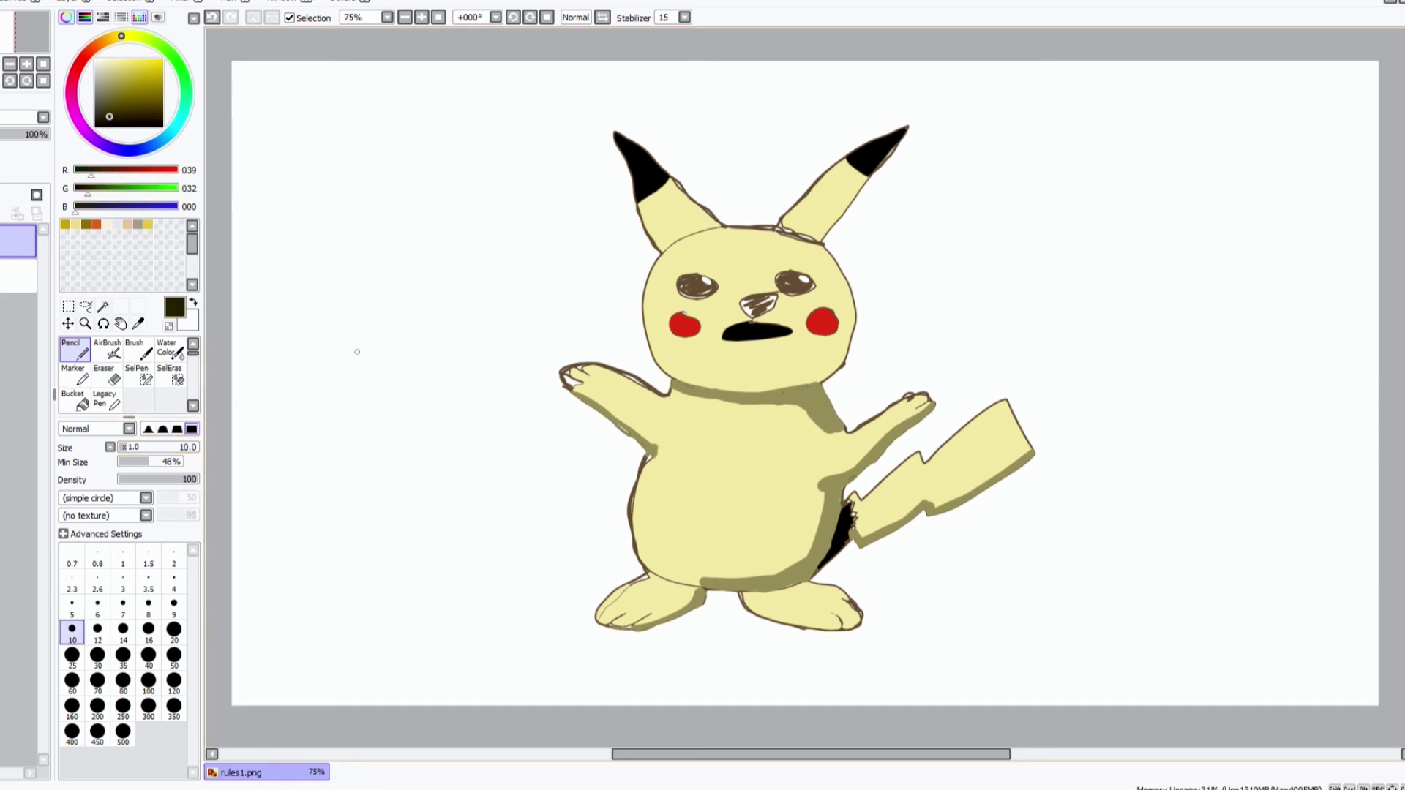